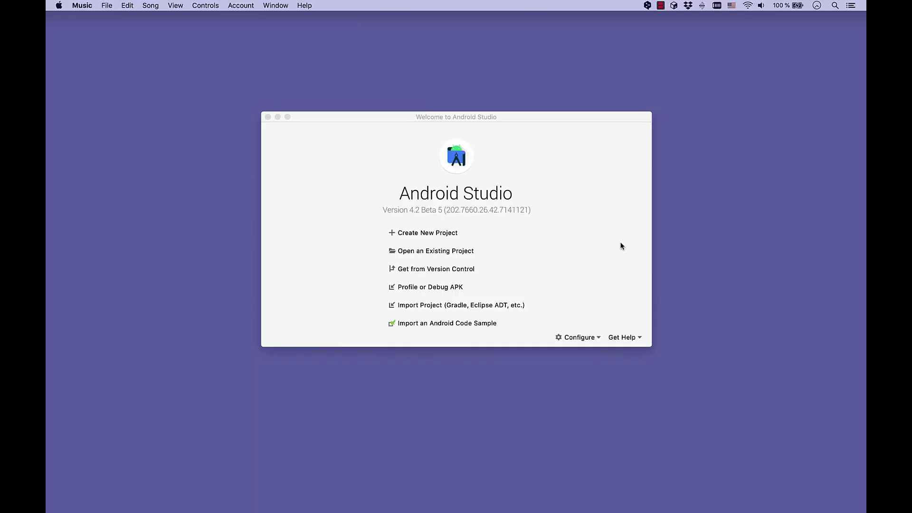
Create the MyAwesomeApp KMM Application project with default names and shared-module sample tests
{"action": "left_click", "coordinate": [462, 237]}
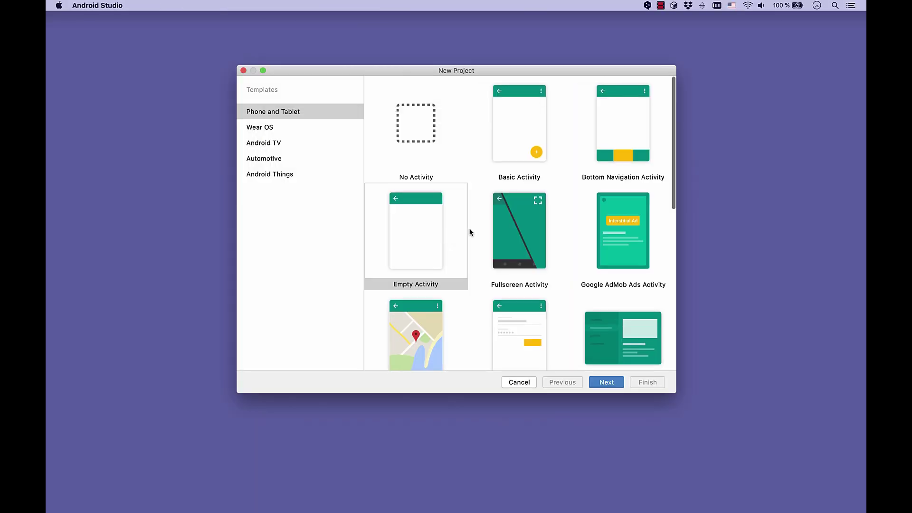
{"action": "scroll", "coordinate": [469, 231], "scroll_direction": "down", "scroll_amount": 5}
{"action": "scroll", "coordinate": [469, 231], "scroll_direction": "down", "scroll_amount": 5}
{"action": "left_click", "coordinate": [416, 339]}
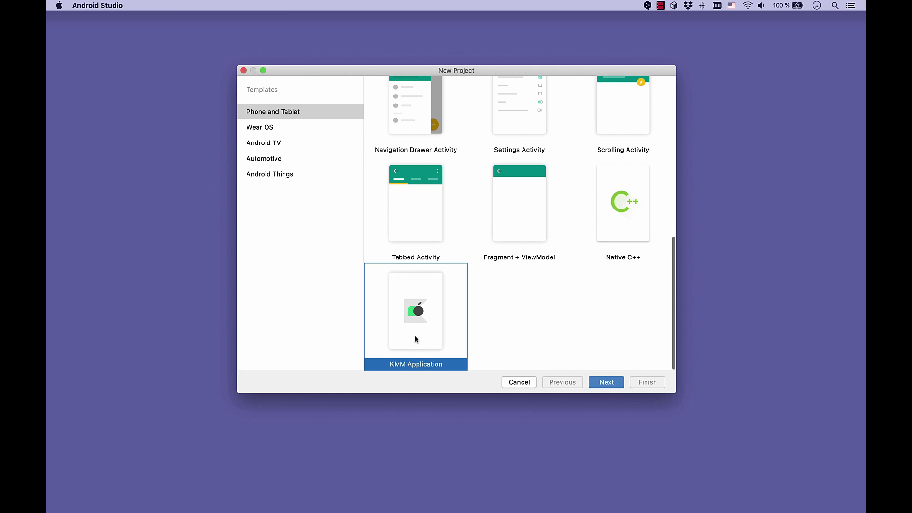
{"action": "left_click", "coordinate": [606, 382]}
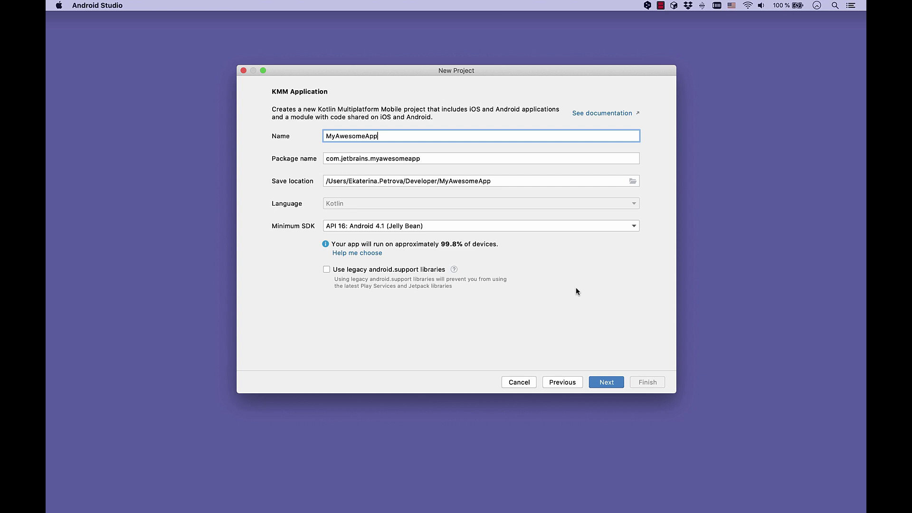
{"action": "left_click", "coordinate": [609, 382]}
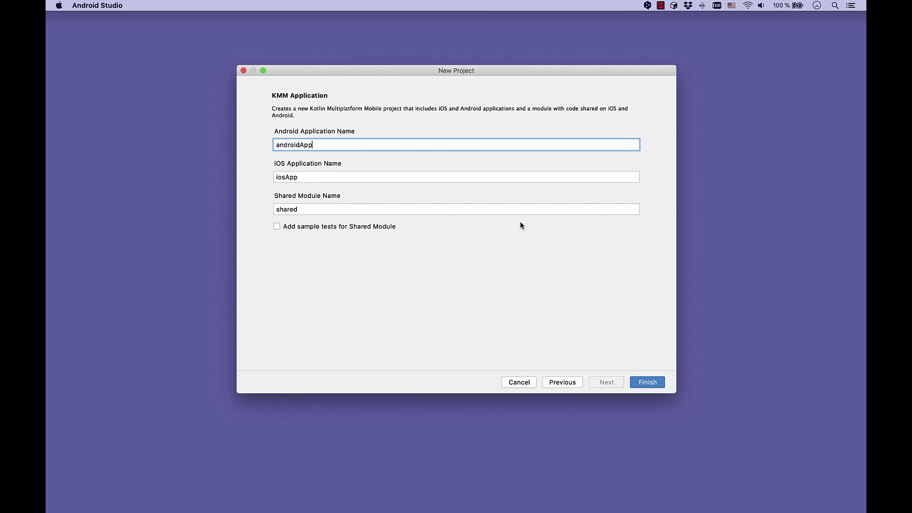
{"action": "key", "text": "Tab"}
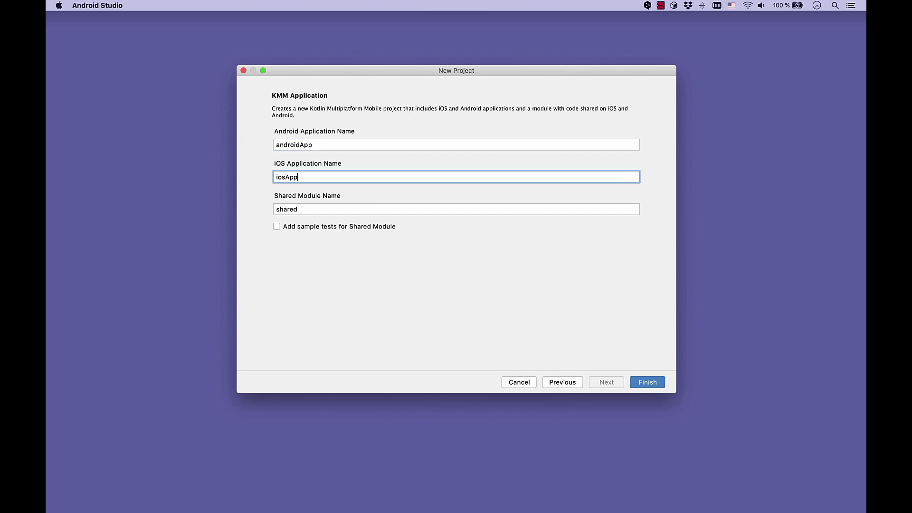
{"action": "key", "text": "Tab"}
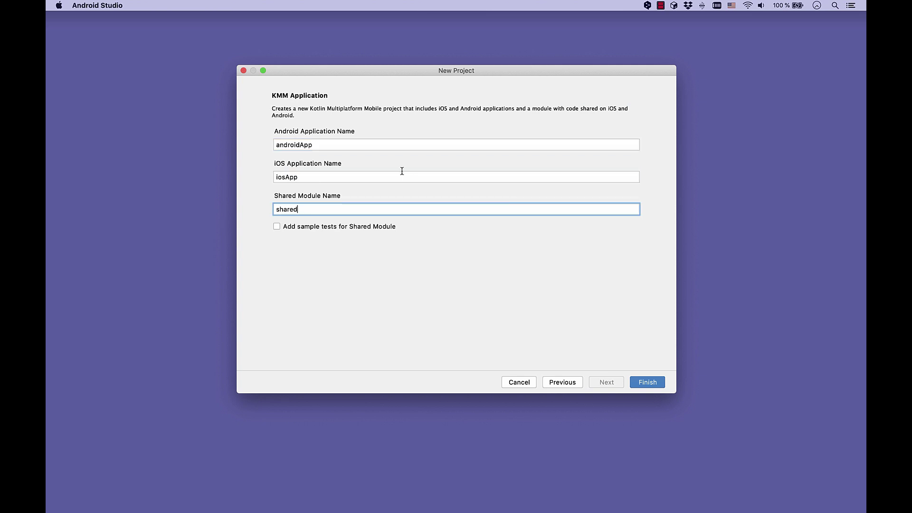
{"action": "left_click", "coordinate": [278, 227]}
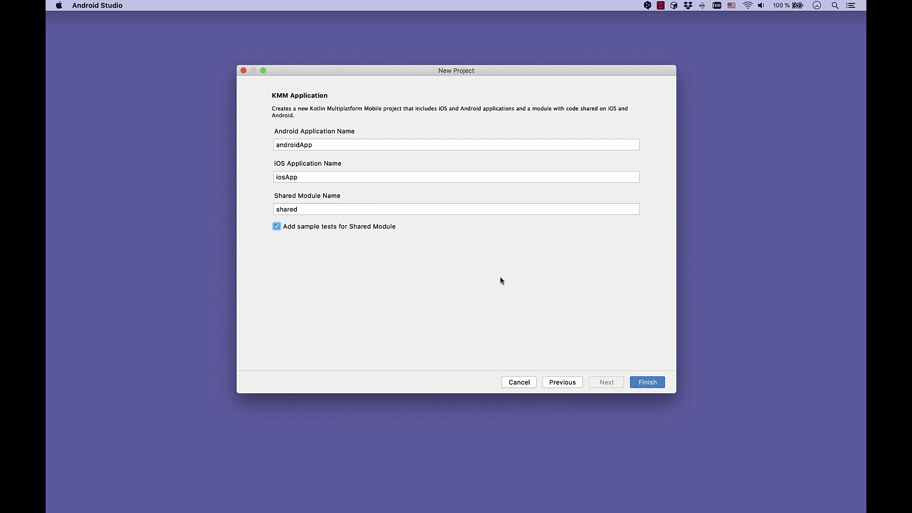
{"action": "left_click", "coordinate": [648, 381]}
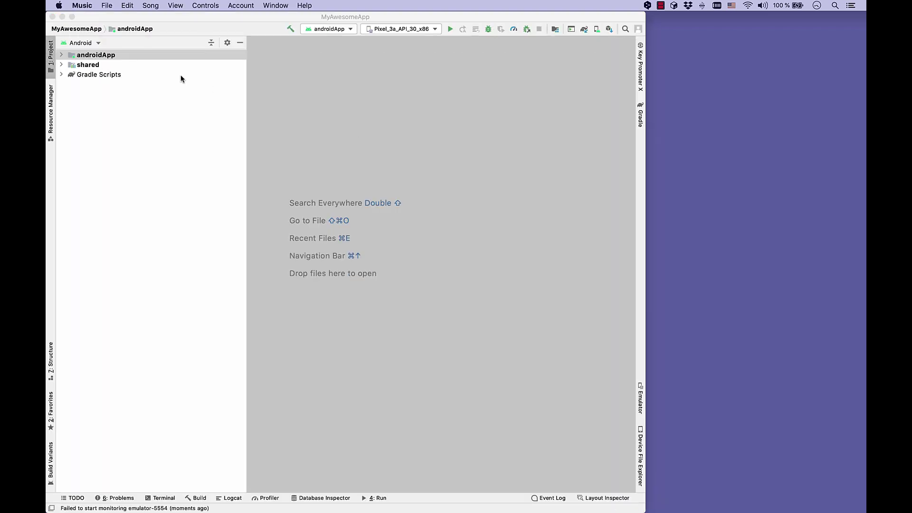
Switch the Project tool window to the Project view and expand the top-level folders, including iosApp
{"action": "left_click", "coordinate": [98, 44]}
{"action": "left_click", "coordinate": [80, 54]}
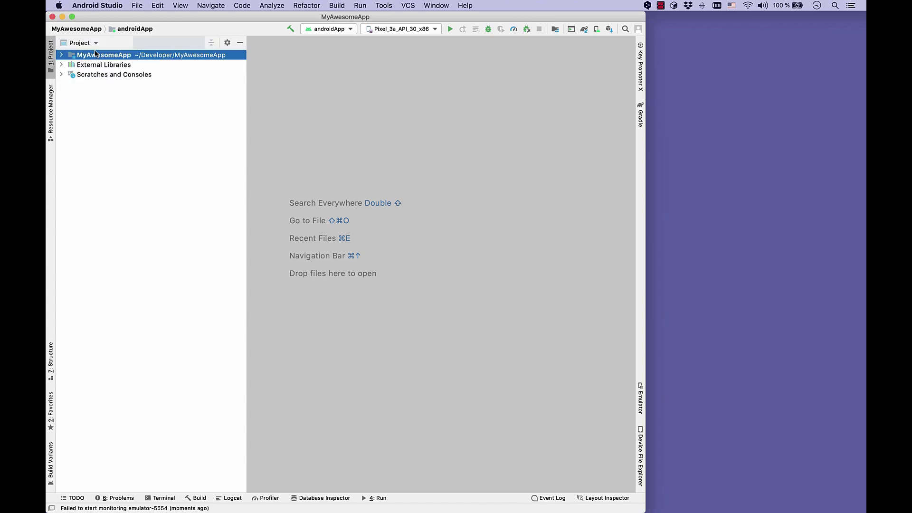
{"action": "key", "text": "Right"}
{"action": "key", "text": "Down"}
{"action": "key", "text": "Down"}
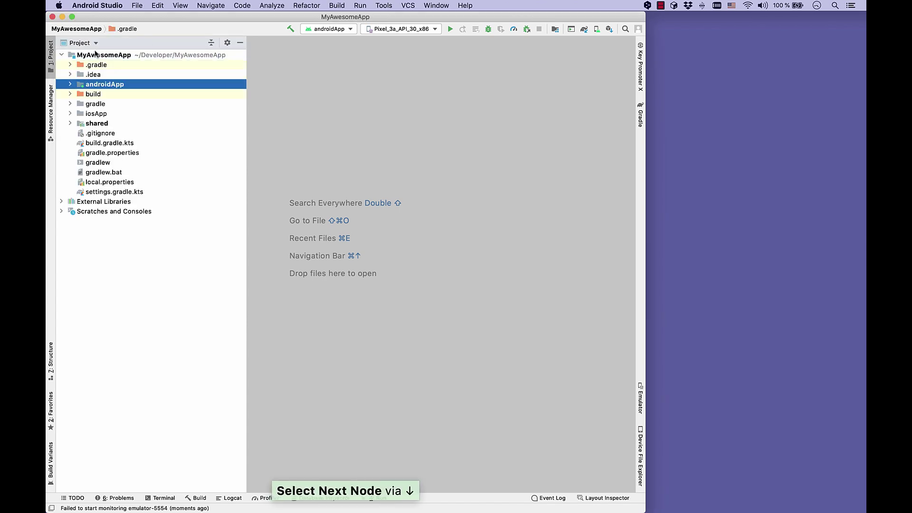
{"action": "key", "text": "Down"}
{"action": "key", "text": "Down"}
{"action": "key", "text": "Down"}
{"action": "key", "text": "Down"}
{"action": "key", "text": "Down"}
{"action": "key", "text": "Up"}
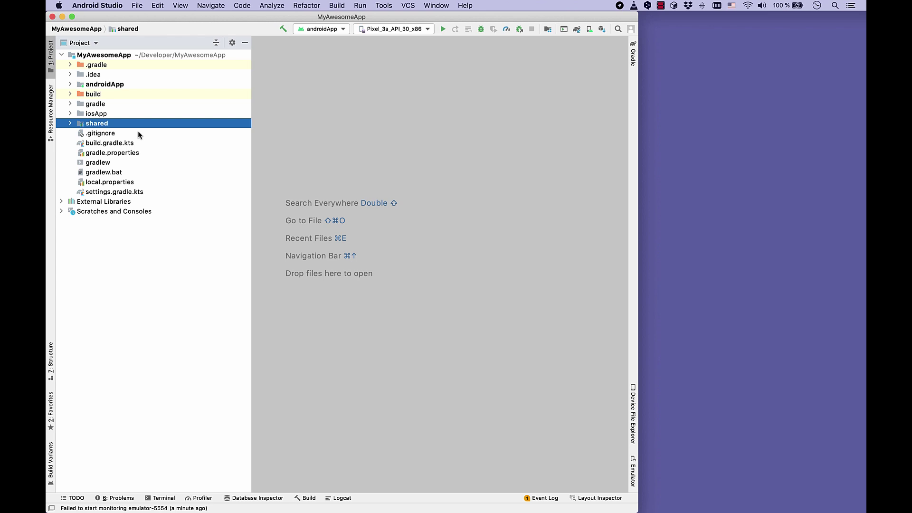
Expand androidApp/src/main/java and open MainActivity.kt
{"action": "key", "text": "Up"}
{"action": "key", "text": "Up"}
{"action": "key", "text": "Up"}
{"action": "key", "text": "Up"}
{"action": "key", "text": "Right"}
{"action": "key", "text": "Down"}
{"action": "key", "text": "Down"}
{"action": "key", "text": "Right"}
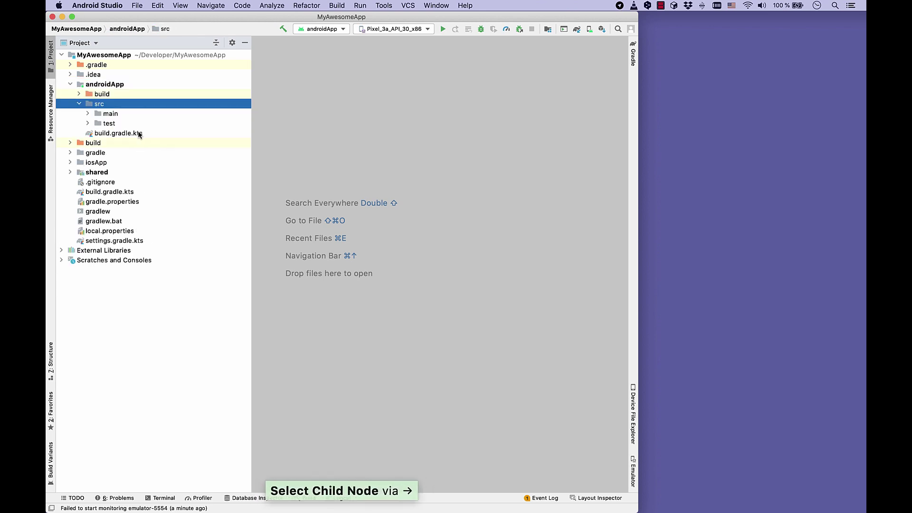
{"action": "key", "text": "Down"}
{"action": "key", "text": "Right"}
{"action": "key", "text": "Down"}
{"action": "key", "text": "Right"}
{"action": "key", "text": "Down"}
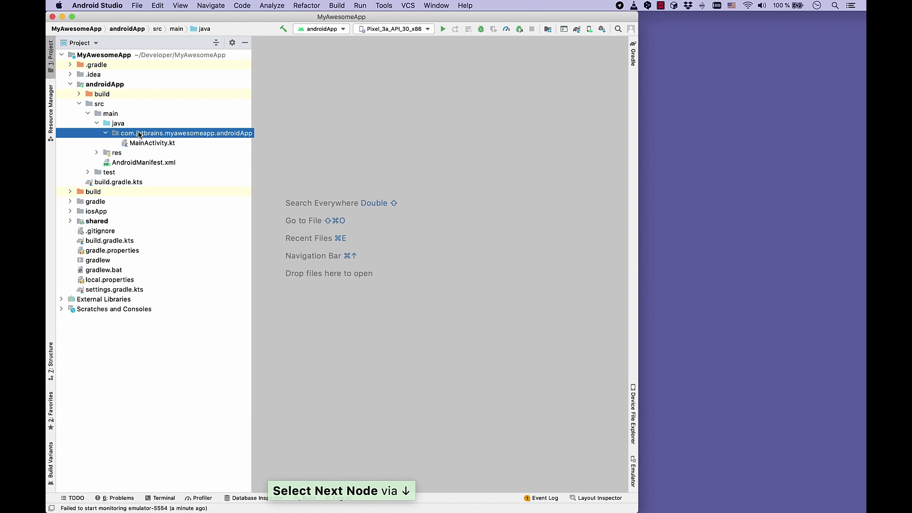
{"action": "key", "text": "Down"}
{"action": "key", "text": "Return"}
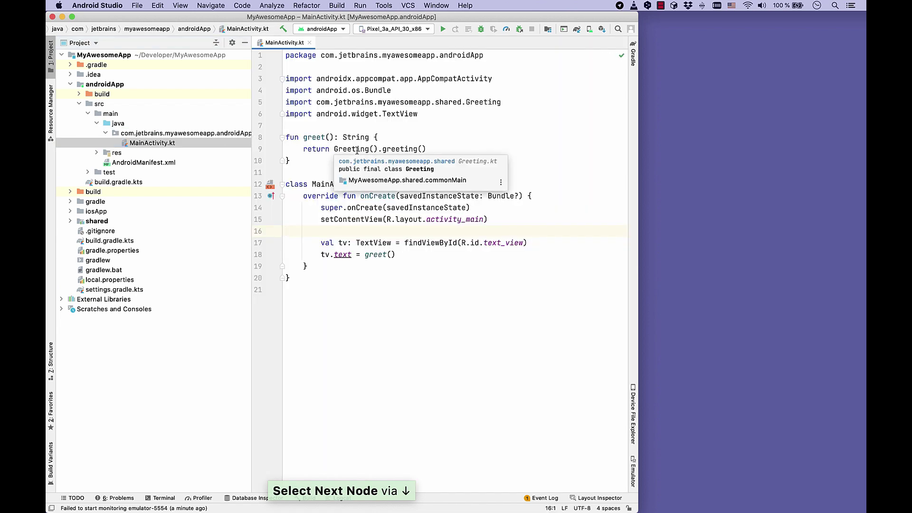
Run androidApp on the emulator, then launch the iosApp configuration on the iOS simulator
{"action": "left_click", "coordinate": [356, 149]}
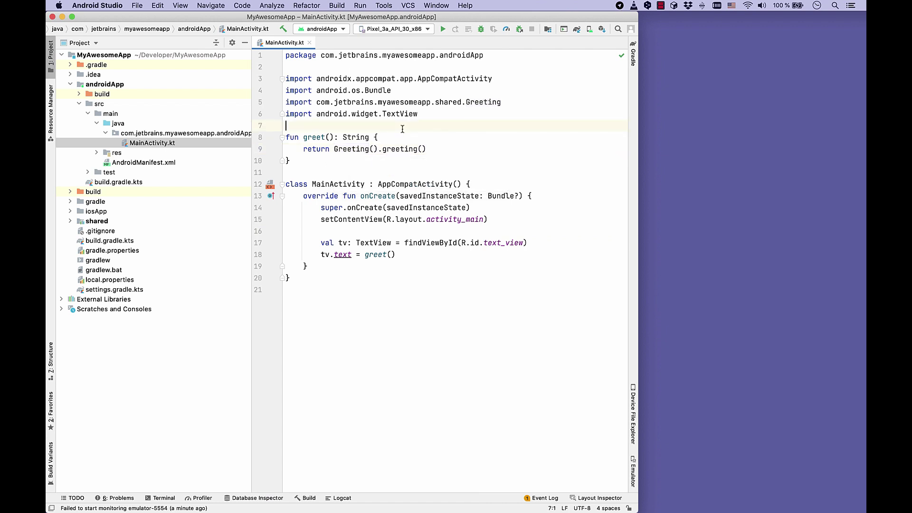
{"action": "key", "text": "ctrl+r"}
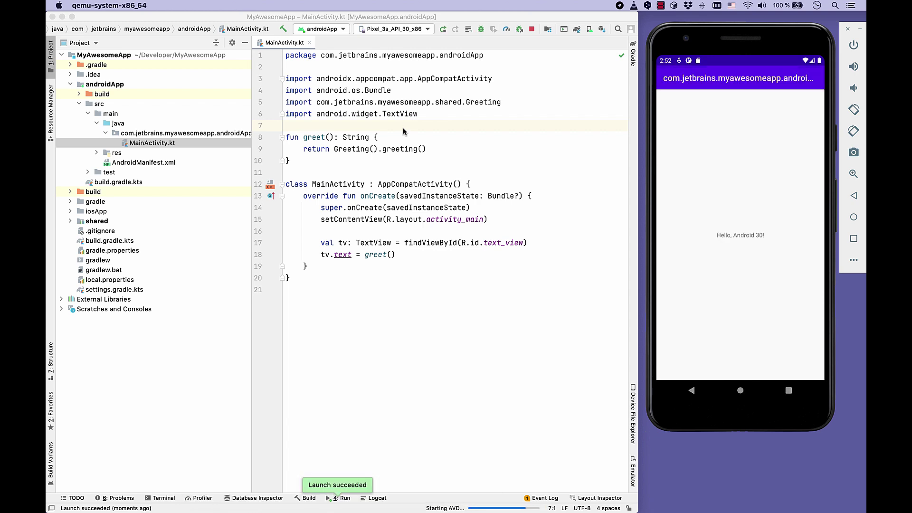
{"action": "left_click", "coordinate": [343, 30]}
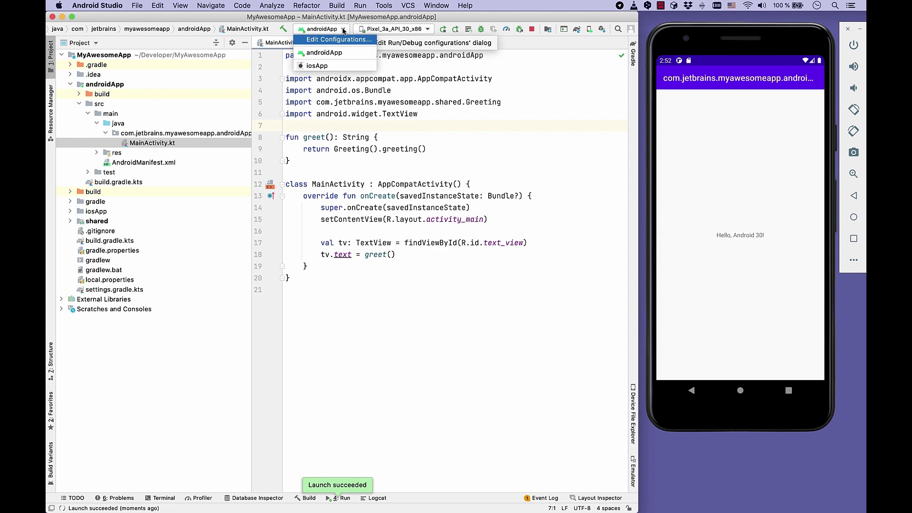
{"action": "left_click", "coordinate": [333, 67]}
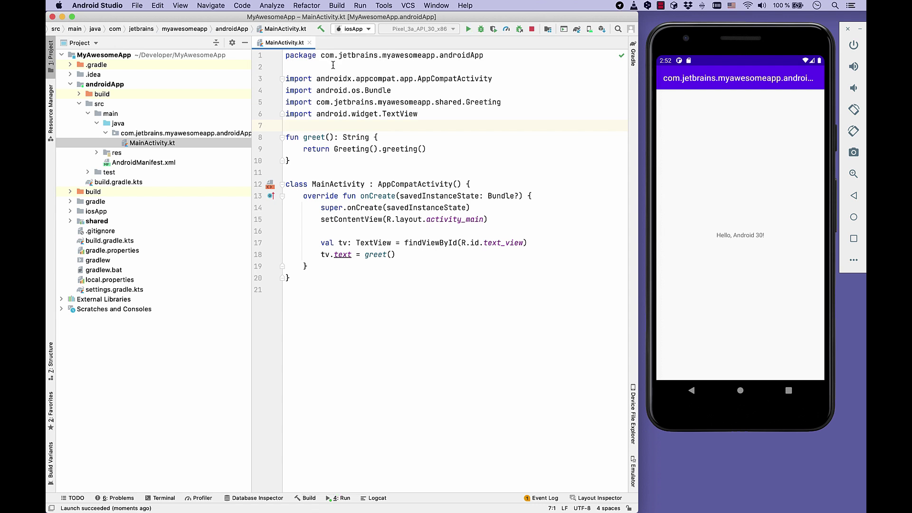
{"action": "left_click", "coordinate": [469, 29]}
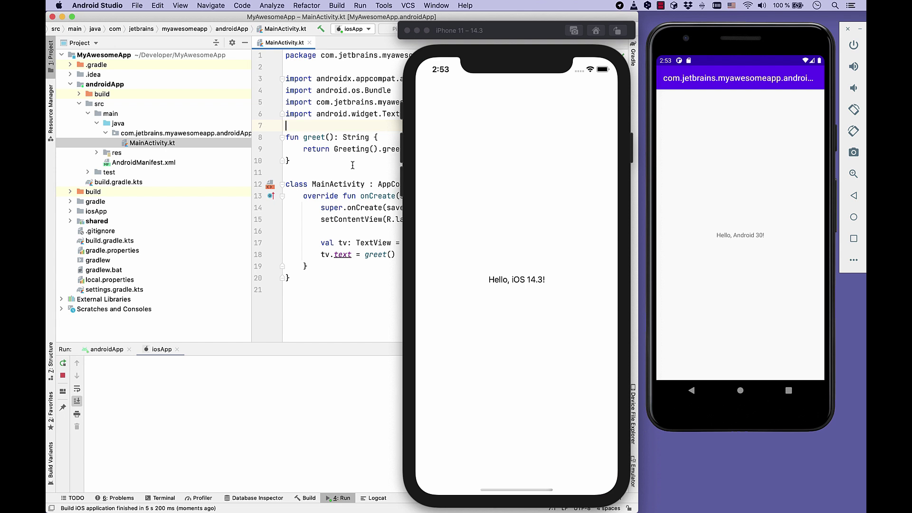
Open the Terminal, then open iosApp/iosApp.xcodeproj in Xcode from its context menu
{"action": "left_click", "coordinate": [348, 208]}
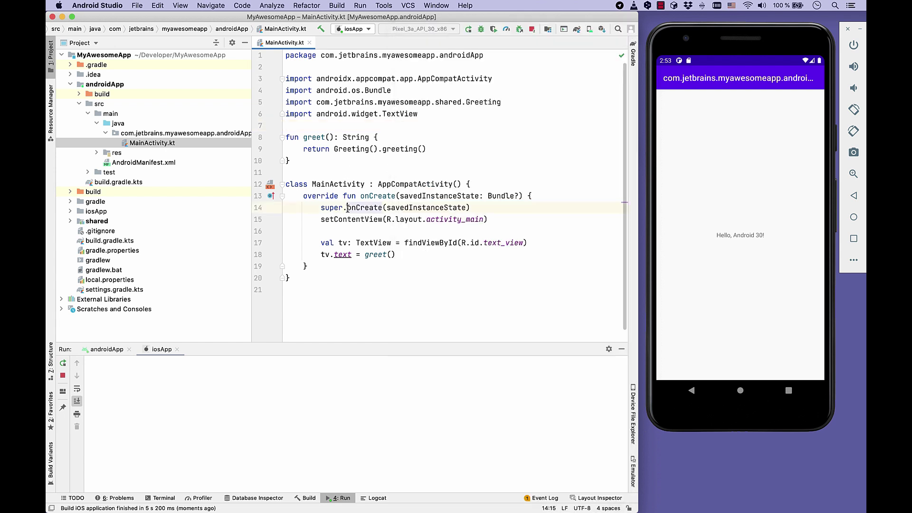
{"action": "key", "text": "alt+F12"}
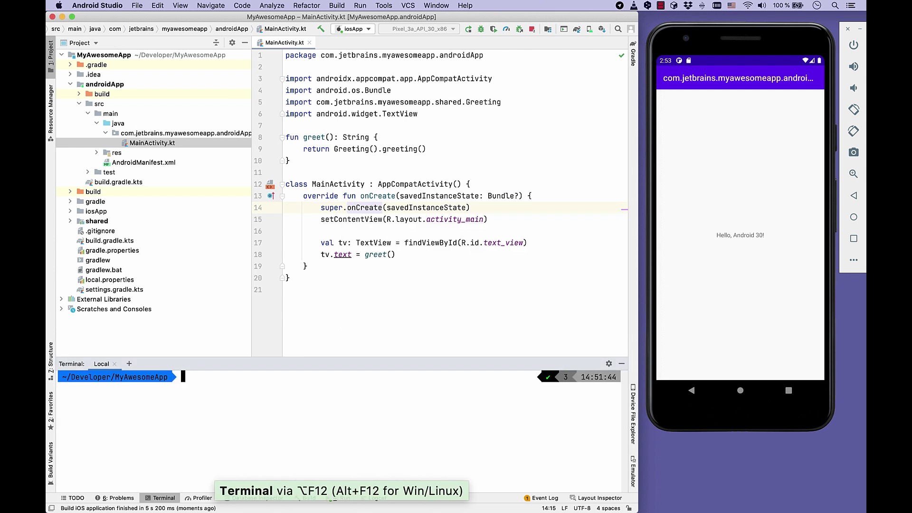
{"action": "type", "text": "xc"}
{"action": "key", "text": "Right"}
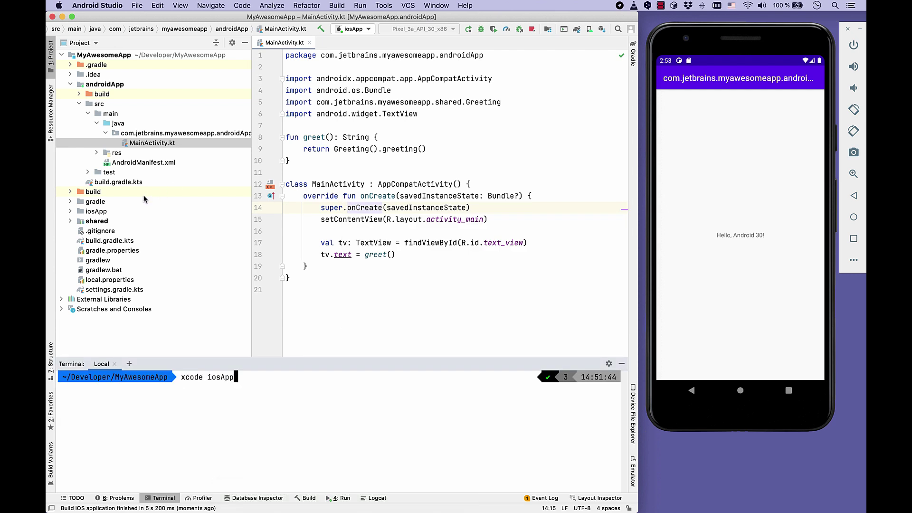
{"action": "left_click", "coordinate": [132, 211]}
{"action": "key", "text": "Right"}
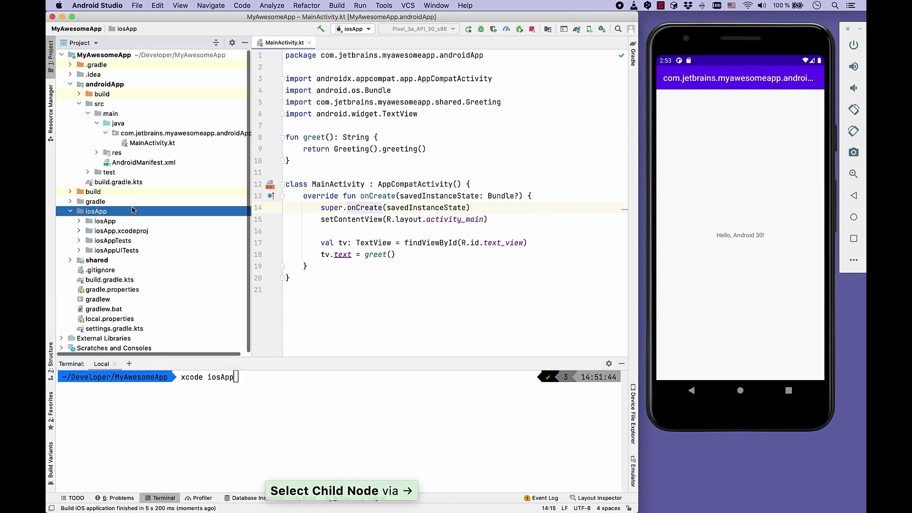
{"action": "left_click", "coordinate": [144, 231]}
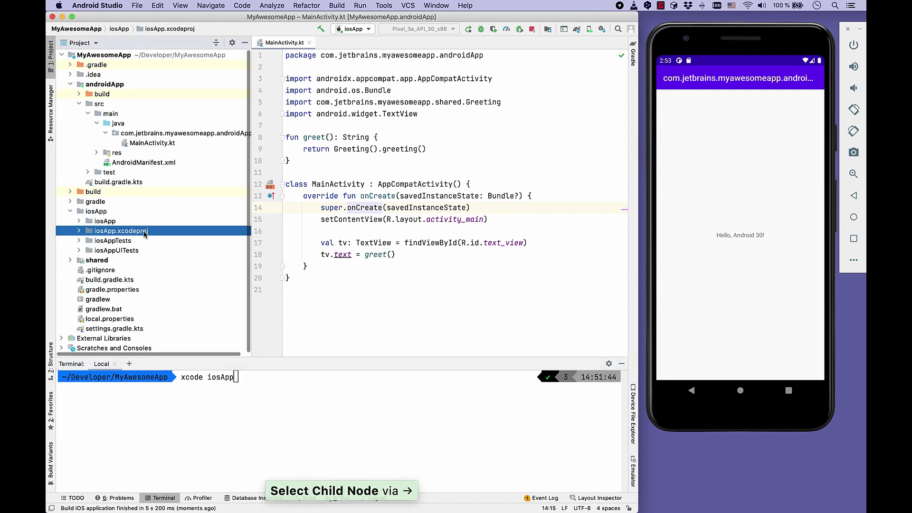
{"action": "right_click", "coordinate": [144, 235]}
{"action": "left_click", "coordinate": [205, 403]}
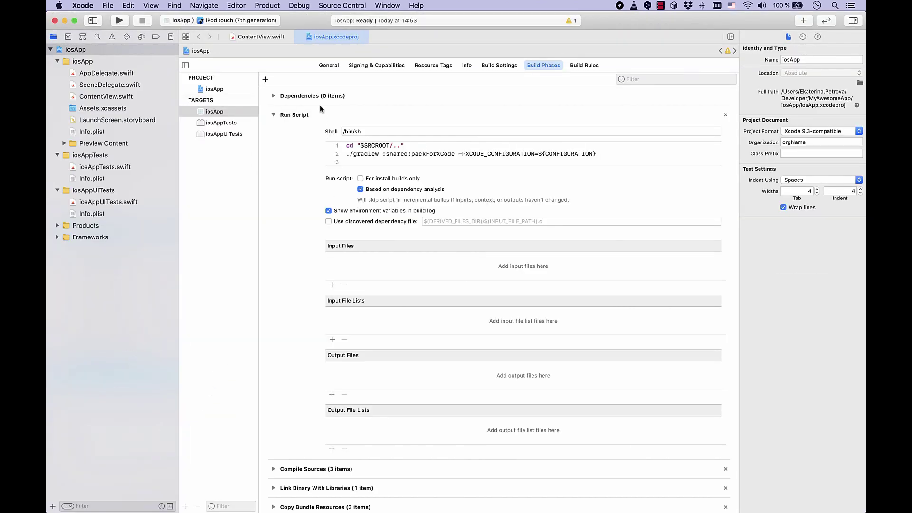
Open ContentView.swift in Xcode and select the return line of greet()
{"action": "left_click", "coordinate": [108, 97]}
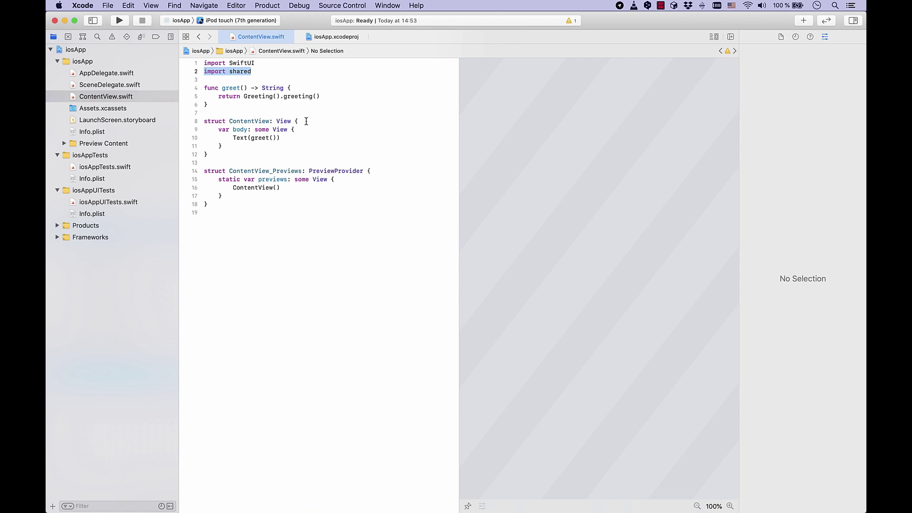
{"action": "left_click", "coordinate": [364, 95]}
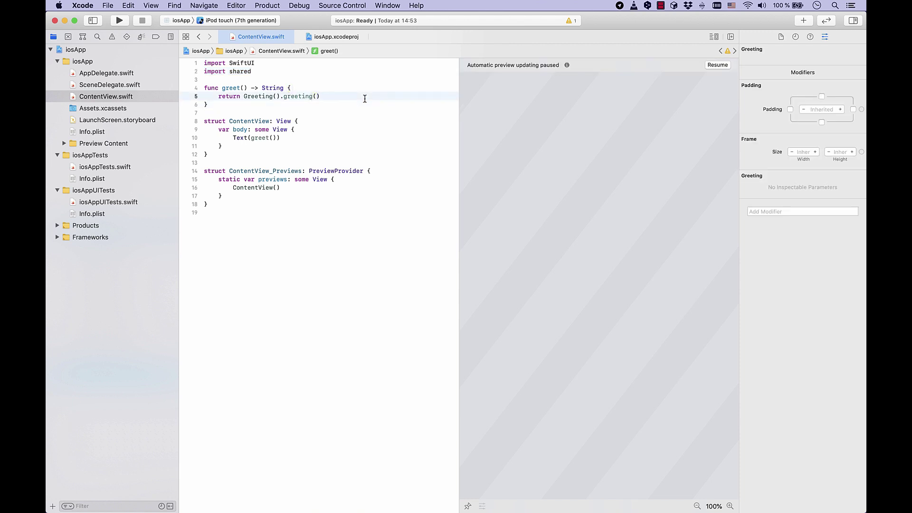
{"action": "triple_click", "coordinate": [364, 97]}
{"action": "key", "text": "Down"}
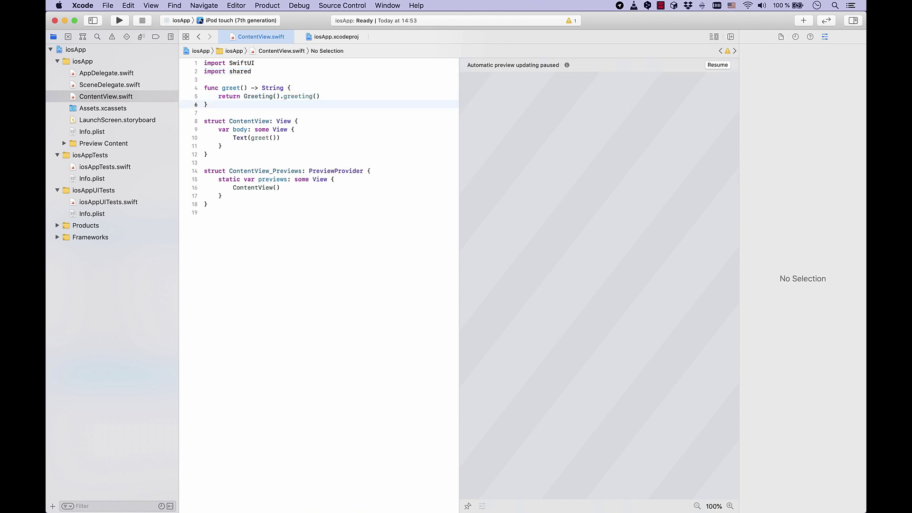
Bring the iPhone simulator and the Android emulator windows to the front
{"action": "key", "text": "super+Tab"}
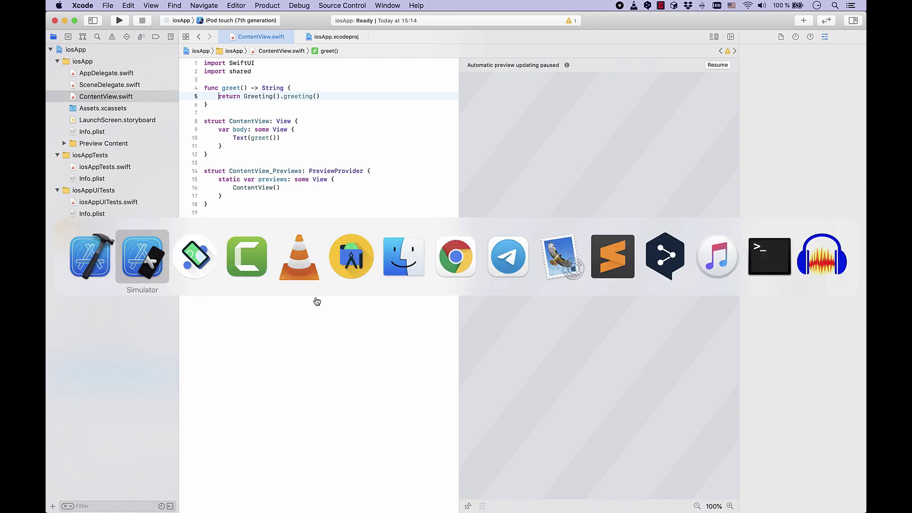
{"action": "key", "text": "super+Tab"}
{"action": "key", "text": "super+Tab"}
{"action": "key", "text": "Tab"}
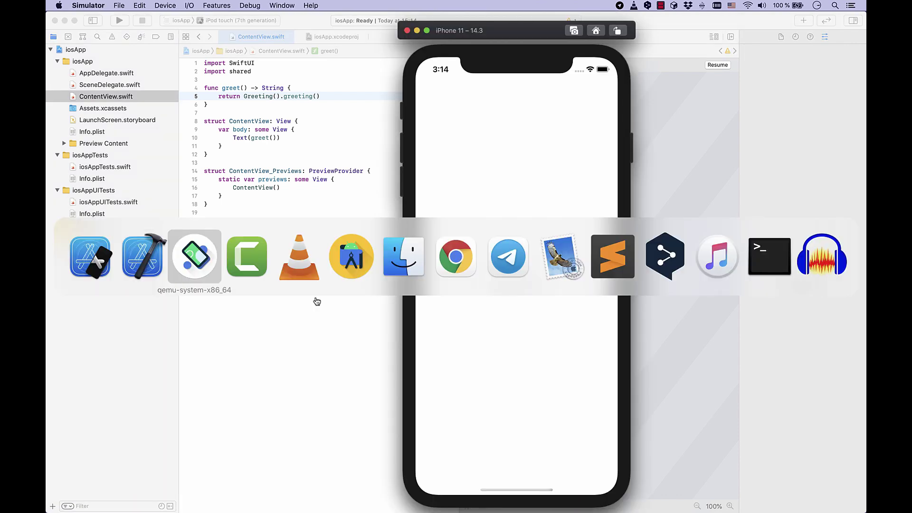
{"action": "key", "text": "super+Tab"}
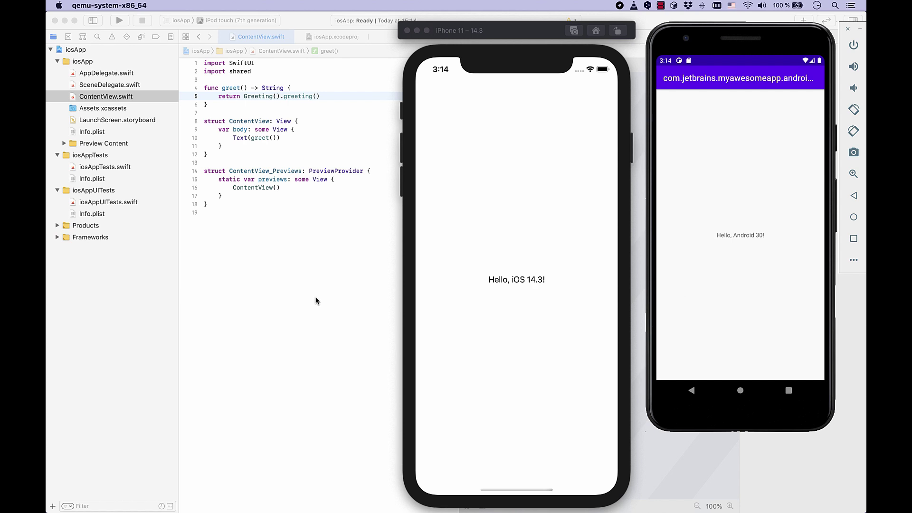
{"action": "key", "text": "super+Tab"}
Back in Android Studio, open settings.gradle.kts and highlight its androidApp and shared include lines
{"action": "key", "text": "Tab"}
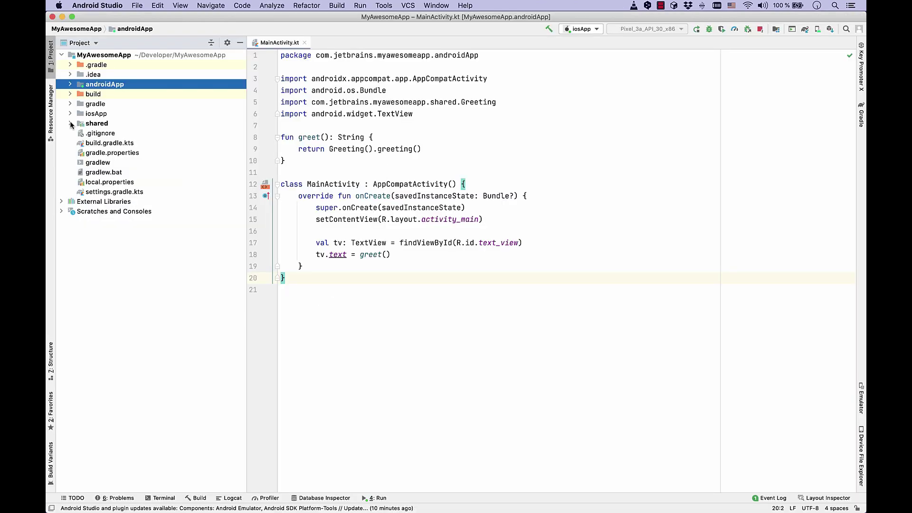
{"action": "key", "text": "Down"}
{"action": "key", "text": "Down"}
{"action": "key", "text": "Down"}
{"action": "key", "text": "Down"}
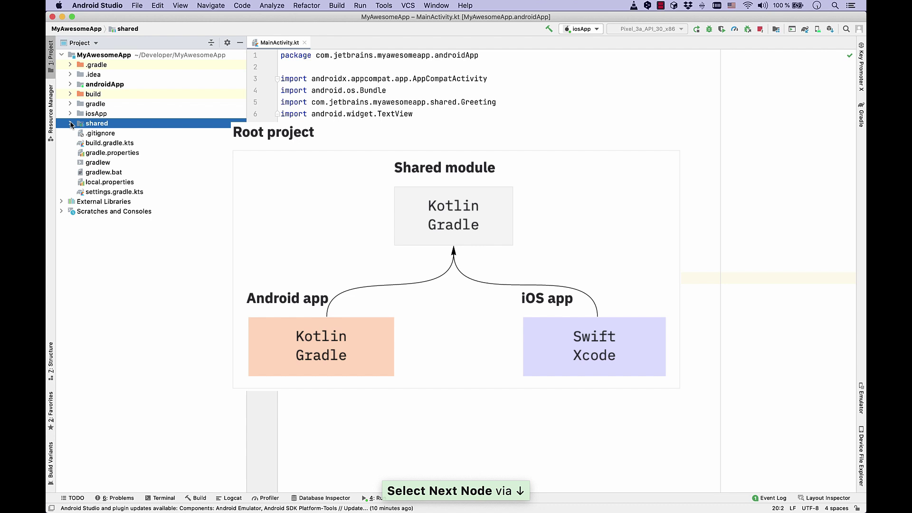
{"action": "key", "text": "Up"}
{"action": "key", "text": "Up"}
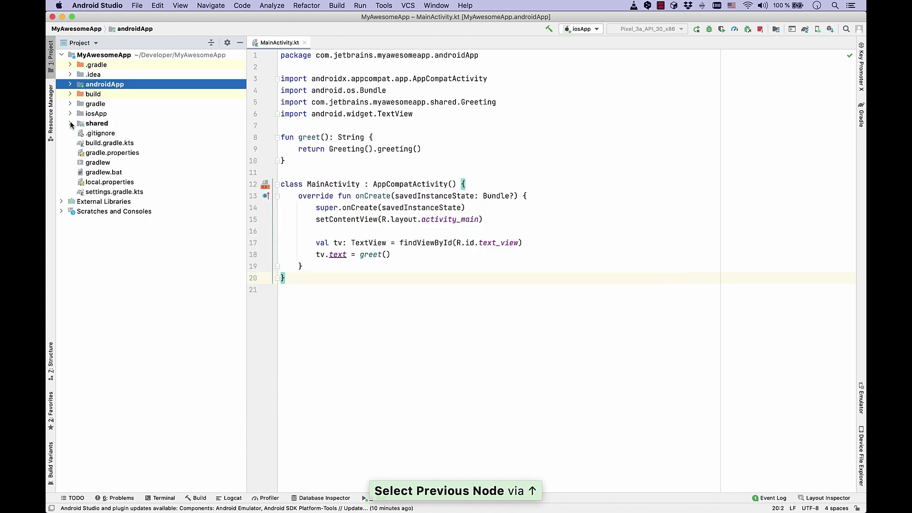
{"action": "double_click", "coordinate": [130, 192]}
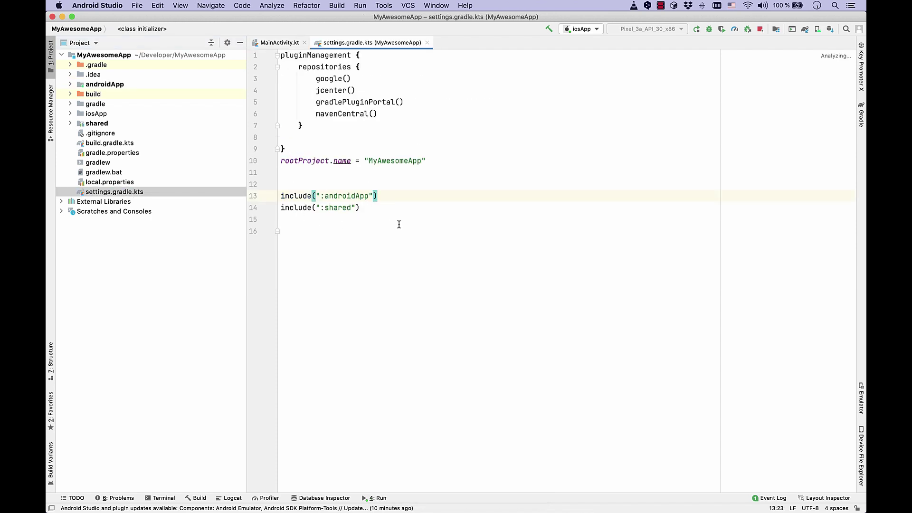
{"action": "left_click_drag", "start_coordinate": [399, 221], "coordinate": [282, 177]}
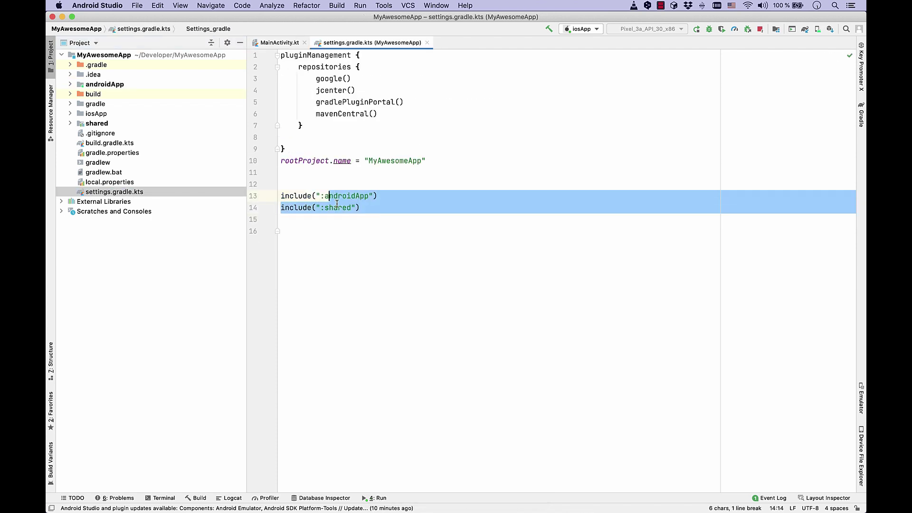
{"action": "left_click", "coordinate": [445, 233]}
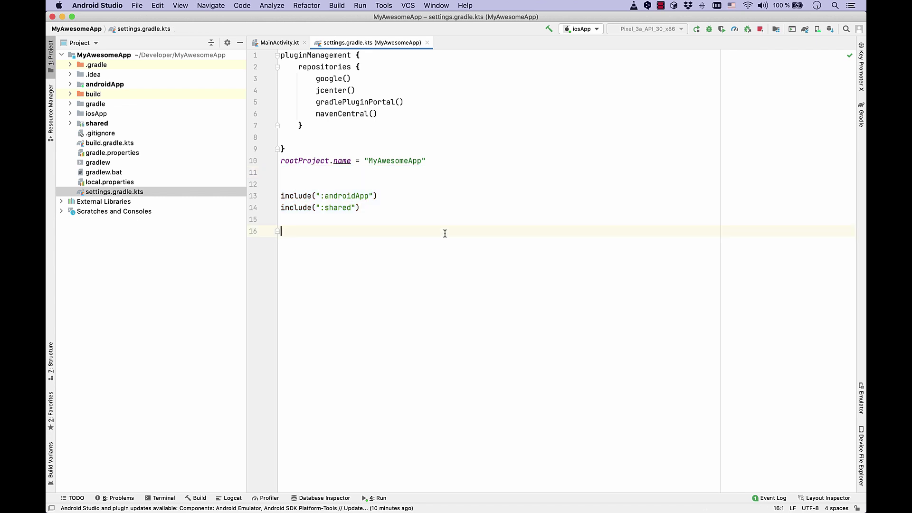
Expand iosApp and its iosApp.xcodeproj folder in the Project tree
{"action": "key", "text": "alt+F1"}
{"action": "key", "text": "Up"}
{"action": "key", "text": "Up"}
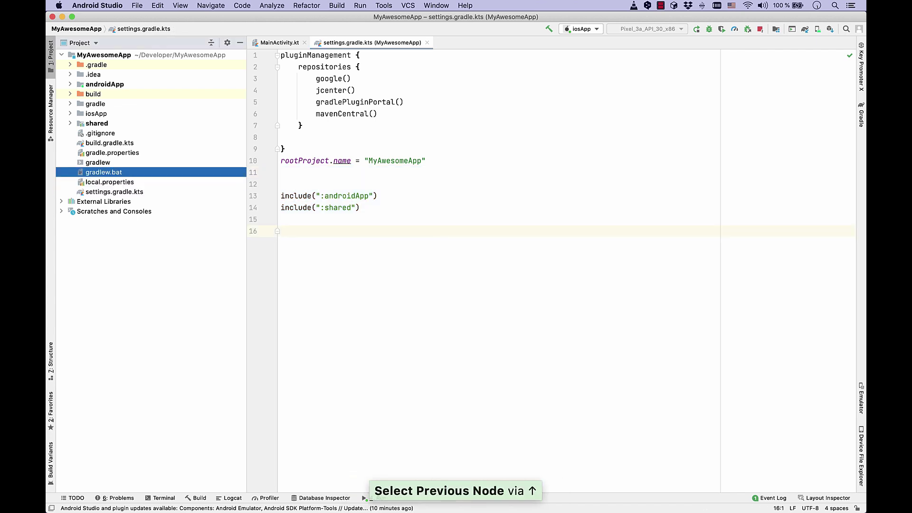
{"action": "key", "text": "Up"}
{"action": "key", "text": "Up"}
{"action": "key", "text": "Up"}
{"action": "key", "text": "Up"}
{"action": "key", "text": "Up"}
{"action": "key", "text": "Up"}
{"action": "key", "text": "Right"}
{"action": "key", "text": "Down"}
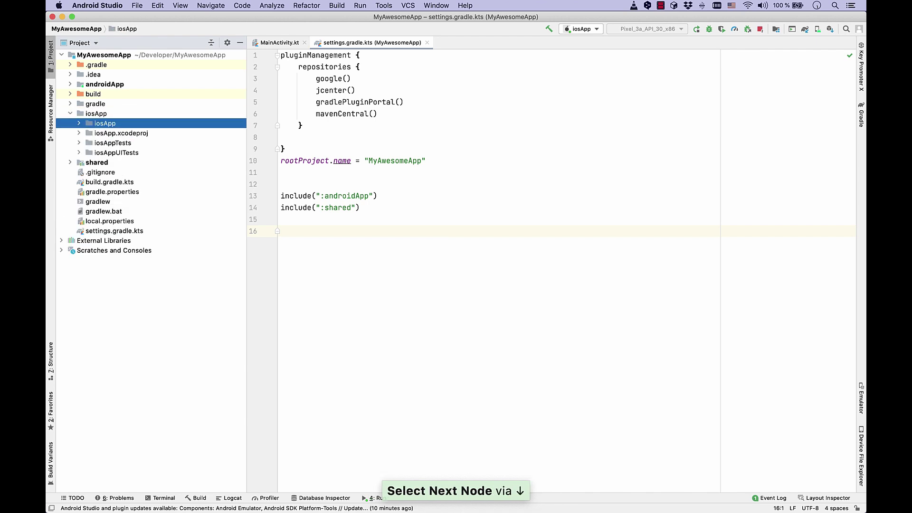
{"action": "key", "text": "Down"}
{"action": "key", "text": "Right"}
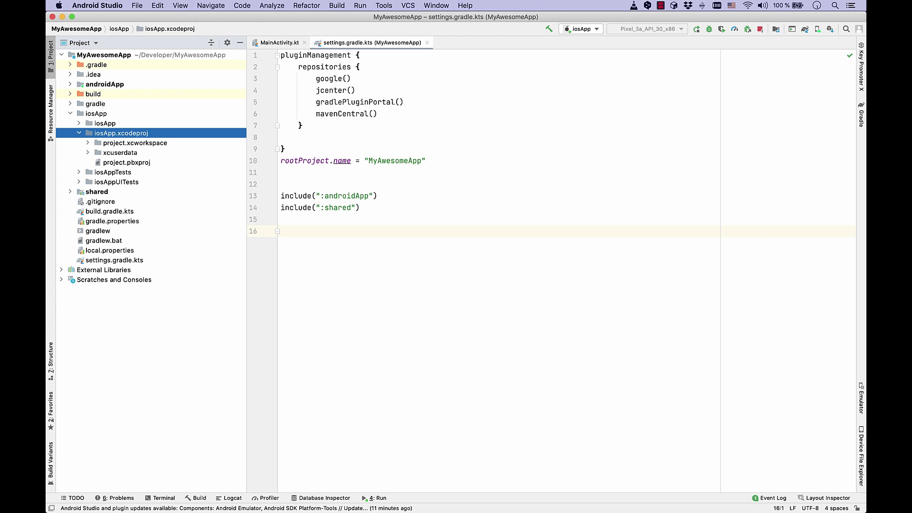
{"action": "key", "text": "super+Tab"}
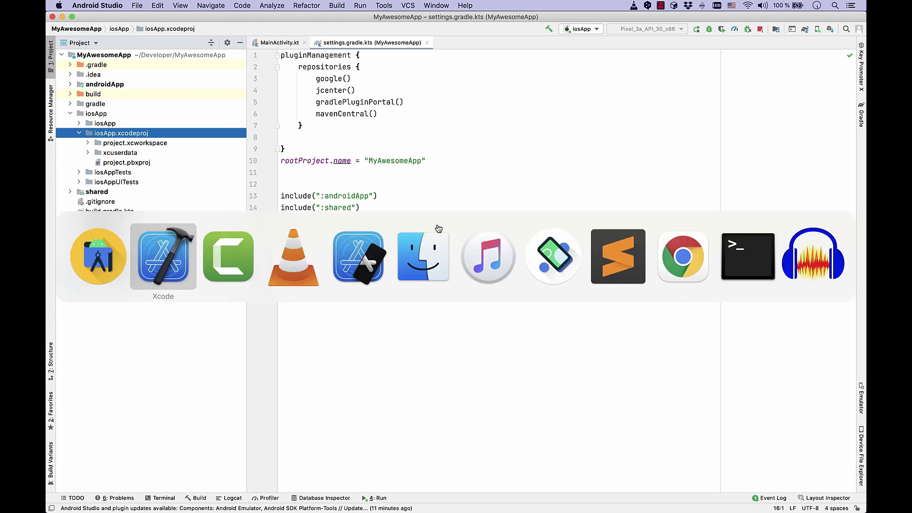
{"action": "triple_click", "coordinate": [228, 71]}
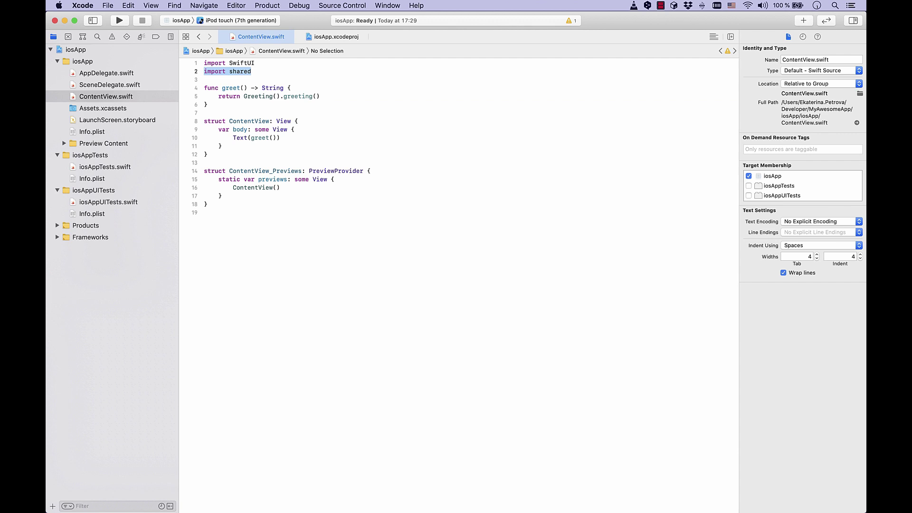
{"action": "key", "text": "super+Tab"}
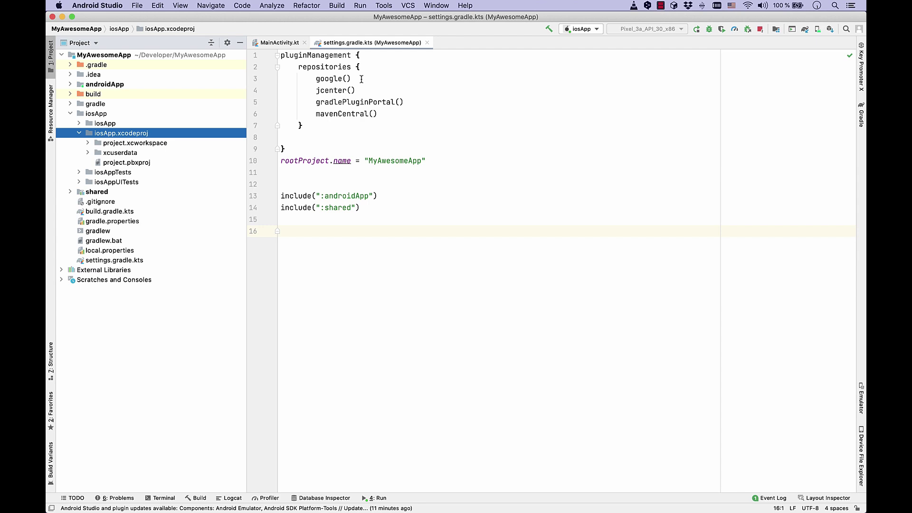
Expand the shared folder and open its build.gradle.kts
{"action": "left_click", "coordinate": [70, 192]}
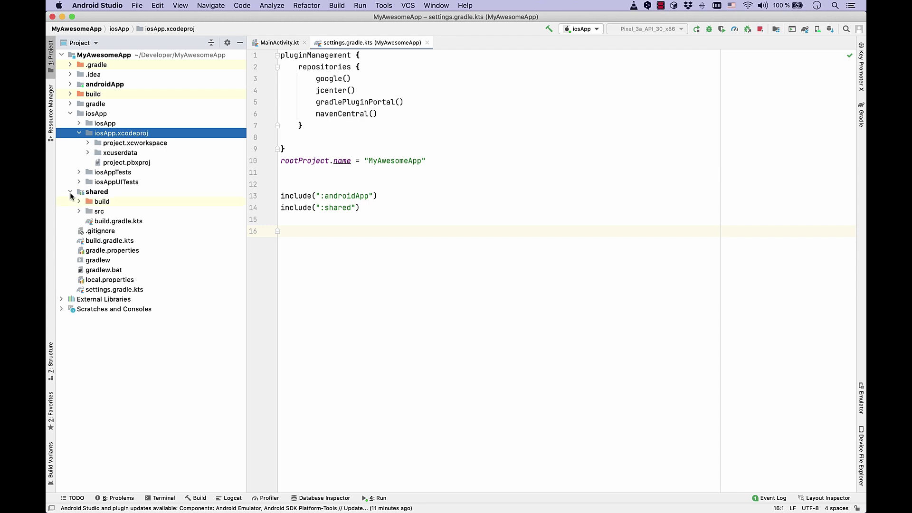
{"action": "left_click", "coordinate": [94, 191]}
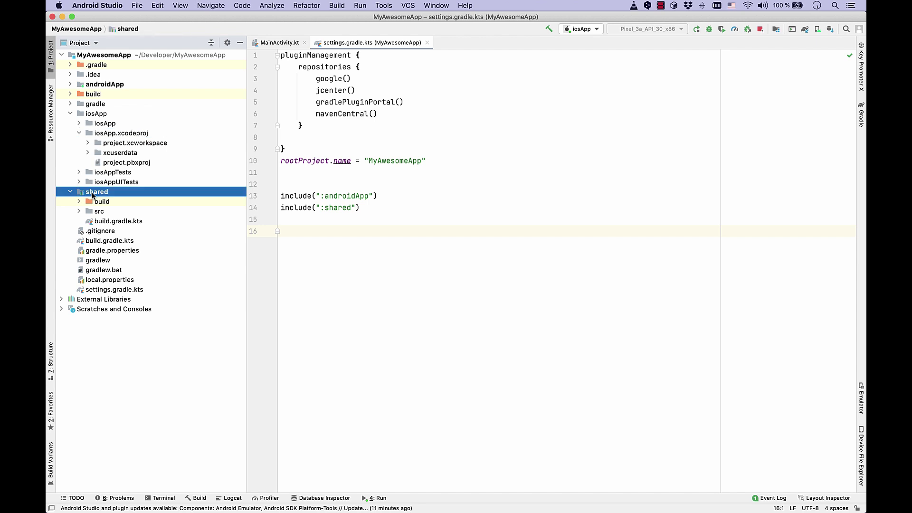
{"action": "double_click", "coordinate": [151, 220]}
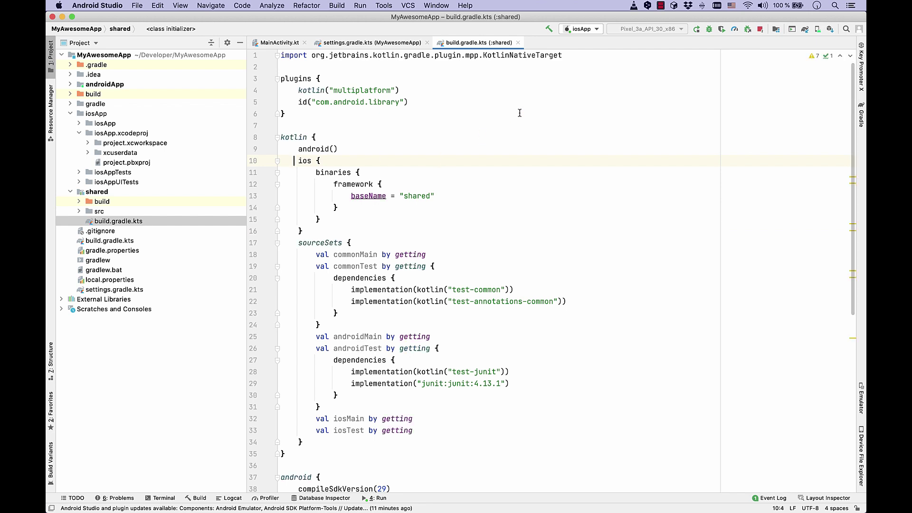
Select the multiplatform plugin declaration and the android() and ios target lines
{"action": "left_click", "coordinate": [540, 91]}
{"action": "key", "text": "shift+Home"}
{"action": "key", "text": "Down"}
{"action": "key", "text": "Down"}
{"action": "key", "text": "Down"}
{"action": "key", "text": "Down"}
{"action": "key", "text": "Down"}
{"action": "key", "text": "shift+End"}
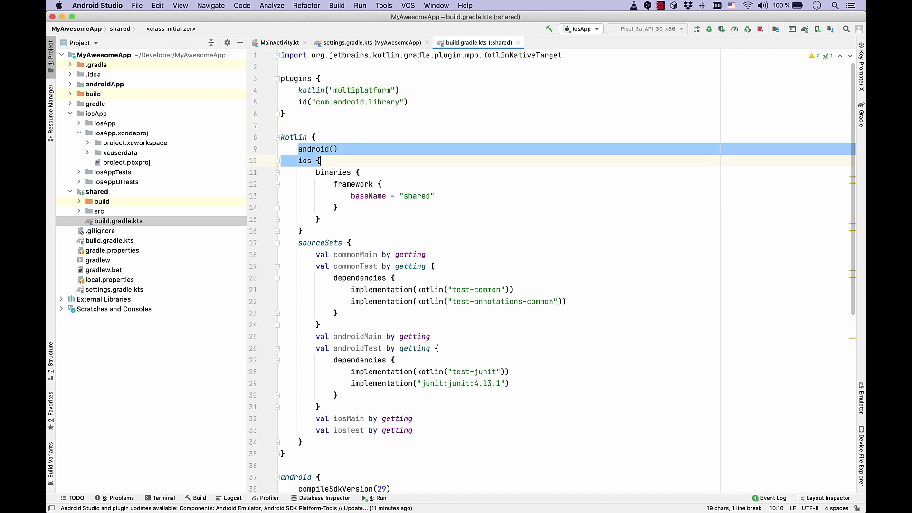
{"action": "key", "text": "shift+Down"}
{"action": "key", "text": "Down"}
{"action": "key", "text": "Down"}
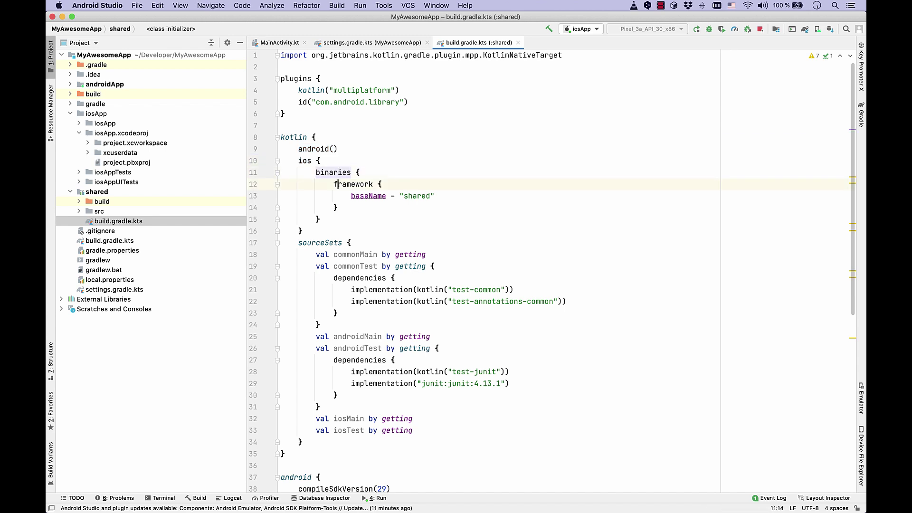
{"action": "key", "text": "Down"}
{"action": "key", "text": "Down"}
{"action": "key", "text": "Down"}
{"action": "key", "text": "Down"}
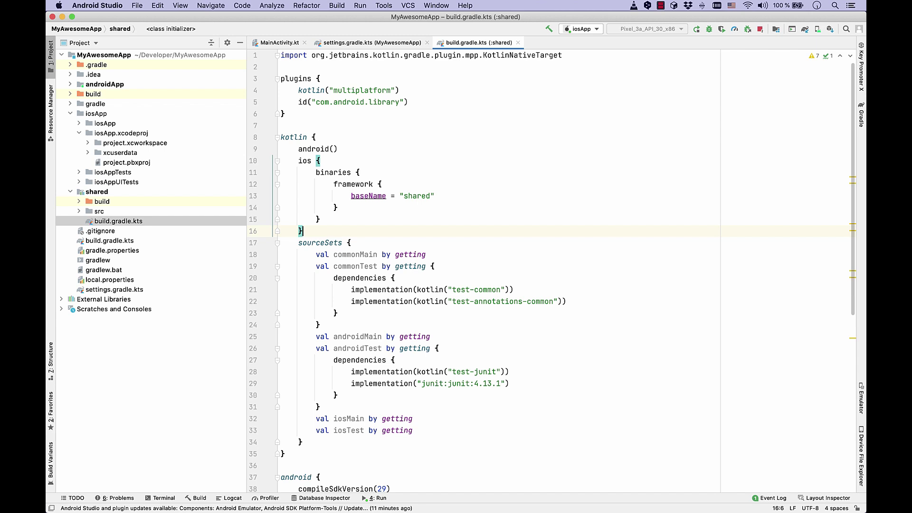
Delete the js() target line and its leftover empty line from the kotlin block
{"action": "key", "text": "Return"}
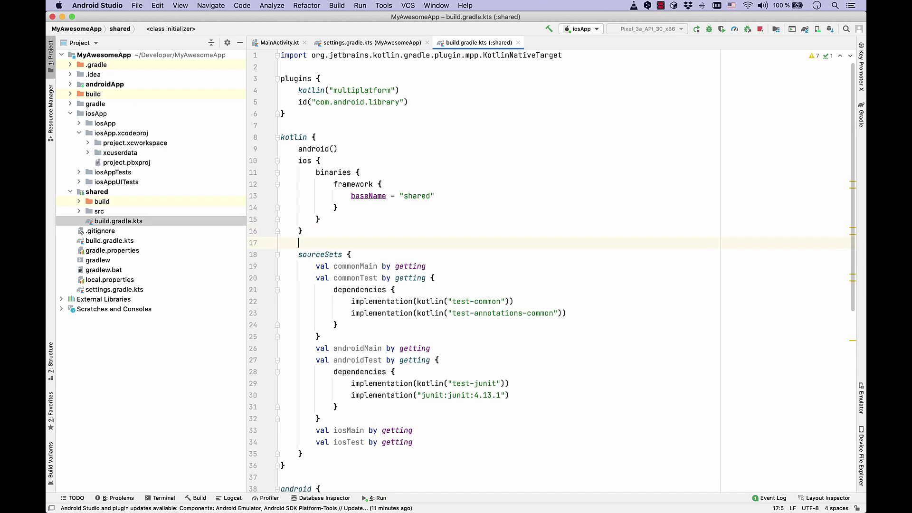
{"action": "type", "text": "s"}
{"action": "key", "text": "BackSpace"}
{"action": "type", "text": "js()"}
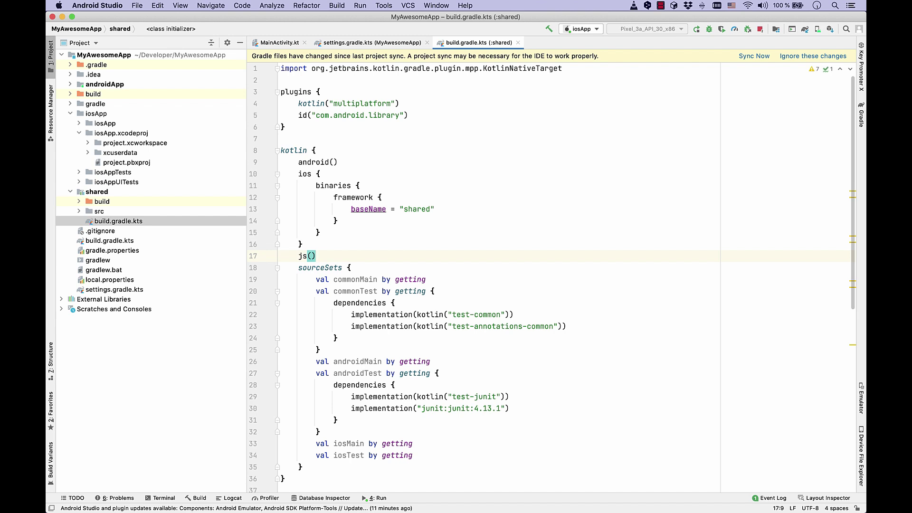
{"action": "key", "text": "shift+Home"}
{"action": "key", "text": "BackSpace"}
{"action": "key", "text": "BackSpace"}
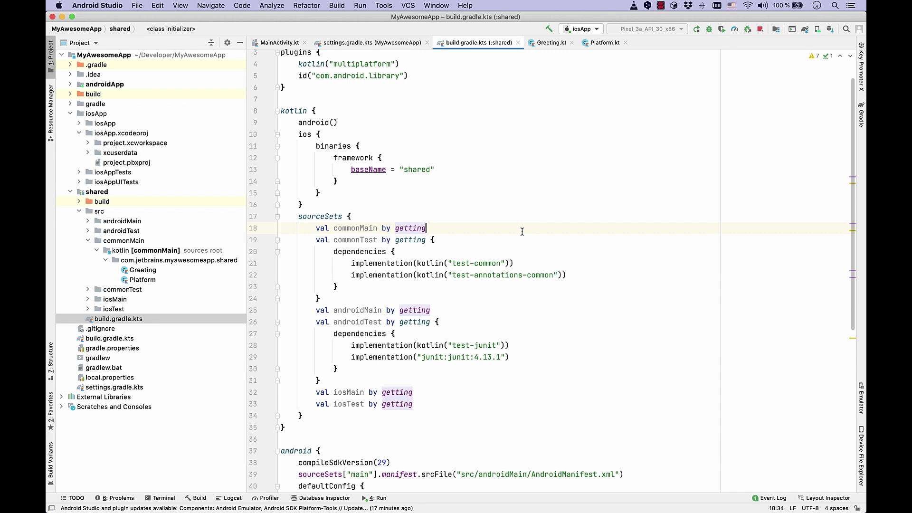
{"action": "scroll", "coordinate": [379, 260], "scroll_direction": "down", "scroll_amount": 1}
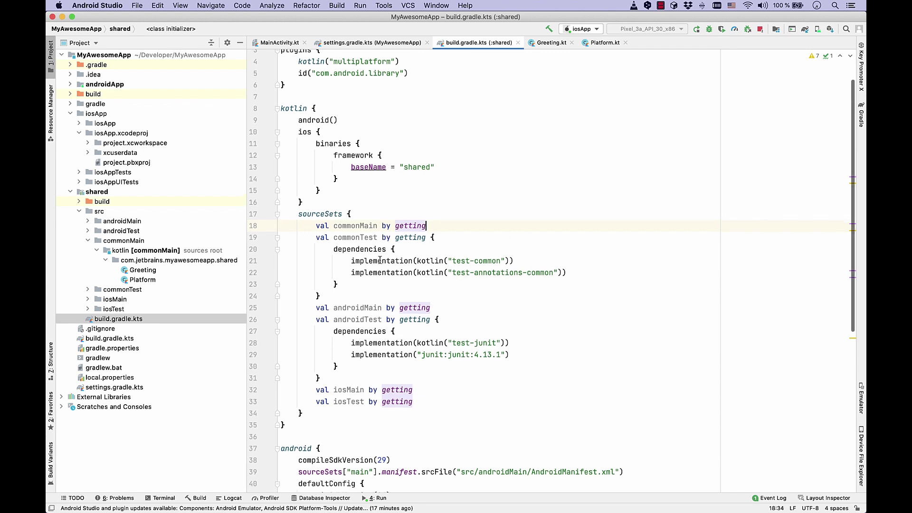
{"action": "scroll", "coordinate": [380, 260], "scroll_direction": "down", "scroll_amount": 1}
Open commonMain's Greeting.kt and jump to the expect class Platform declaration
{"action": "left_click", "coordinate": [124, 240]}
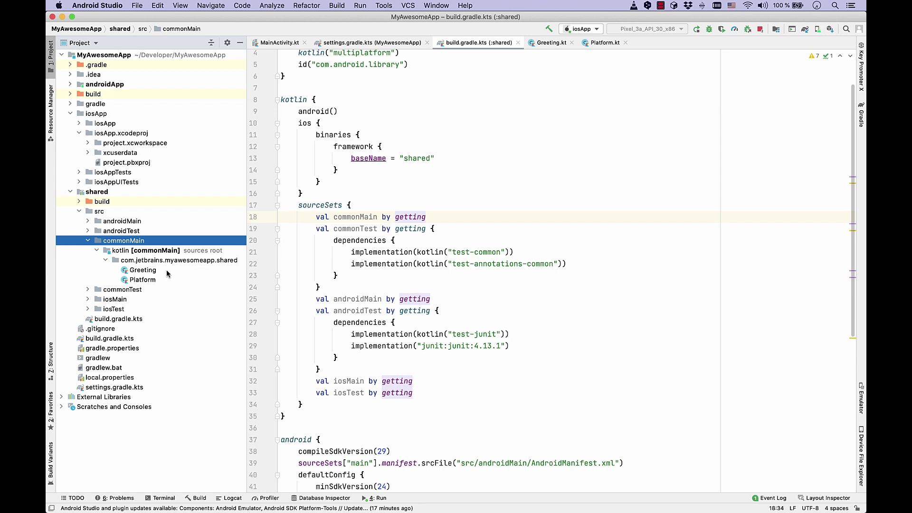
{"action": "double_click", "coordinate": [142, 270]}
{"action": "left_click", "coordinate": [404, 114]}
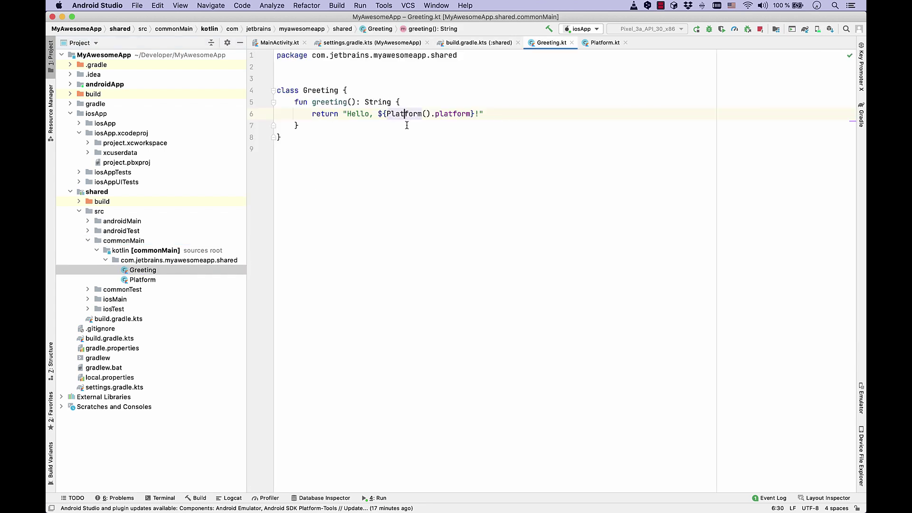
{"action": "key", "text": "super+b"}
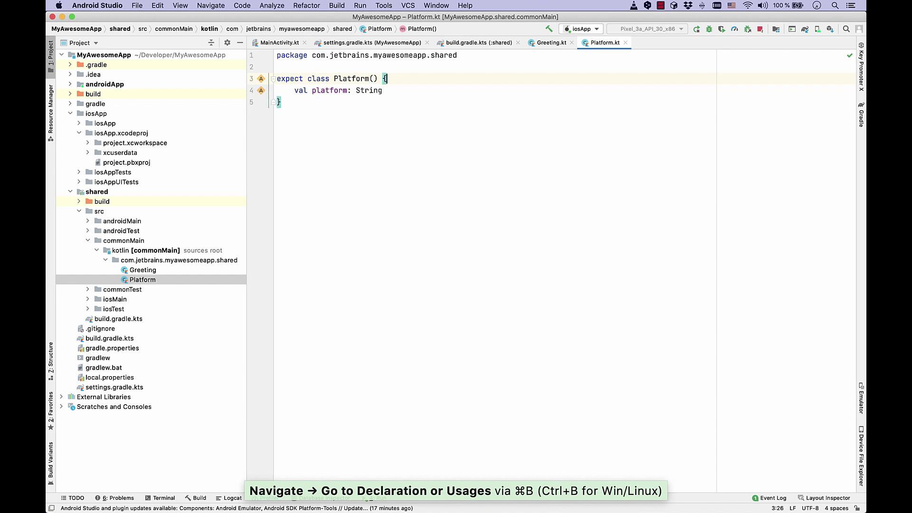
{"action": "key", "text": "shift+Home"}
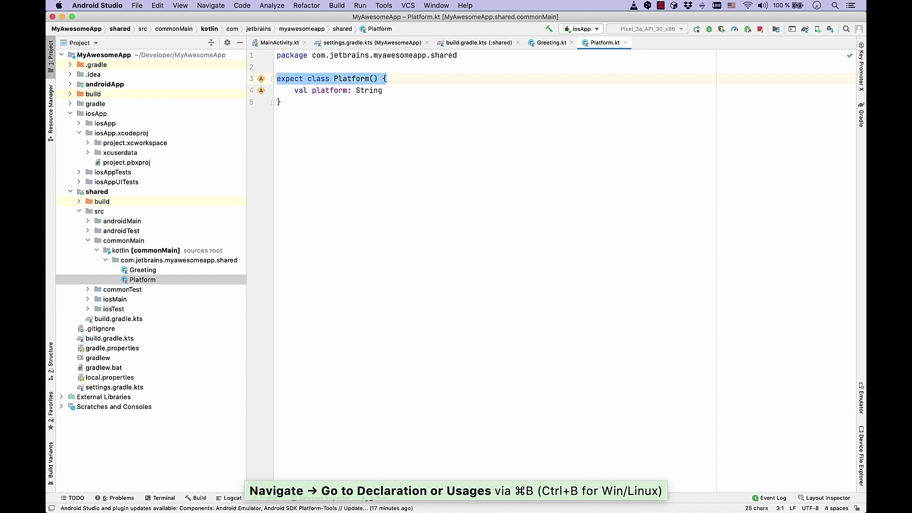
{"action": "left_click", "coordinate": [408, 90]}
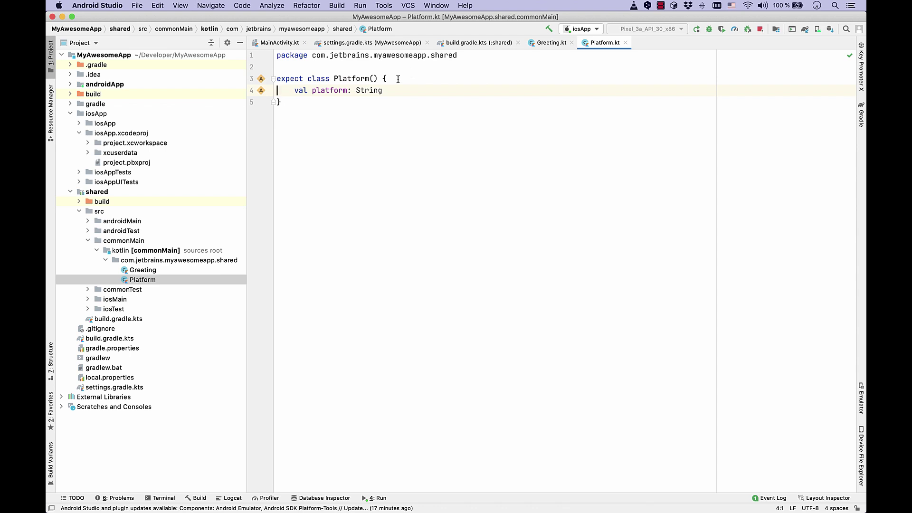
Open the iosMain actual Platform and select its UIDevice-based platform property line
{"action": "left_click", "coordinate": [261, 78]}
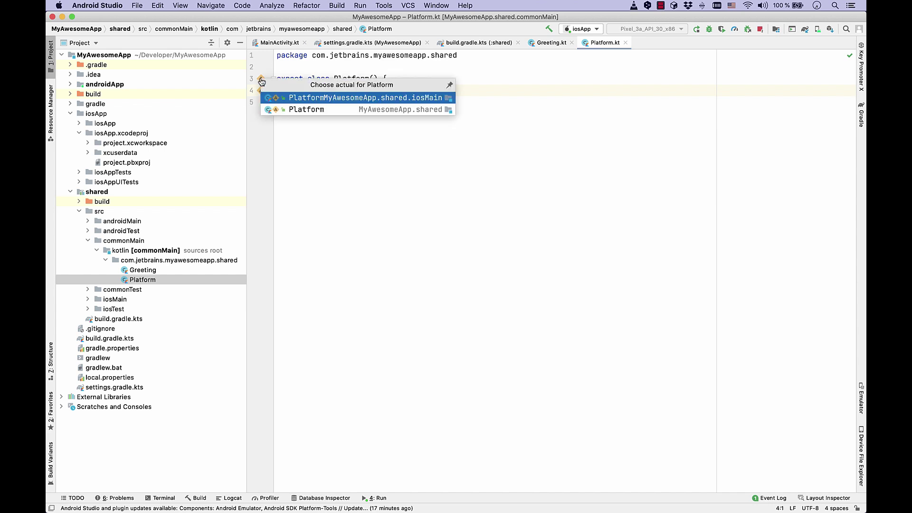
{"action": "left_click", "coordinate": [349, 97]}
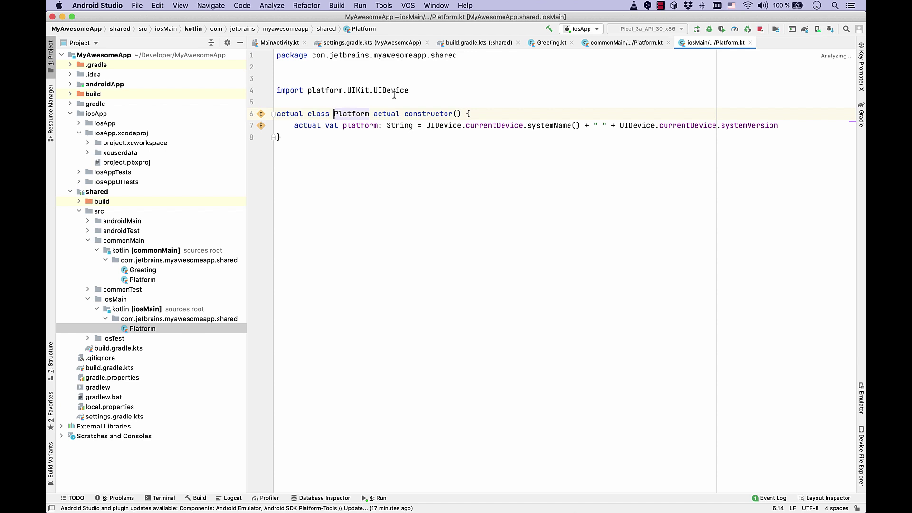
{"action": "left_click", "coordinate": [423, 101]}
{"action": "key", "text": "Down"}
{"action": "key", "text": "Down"}
{"action": "key", "text": "End"}
{"action": "key", "text": "shift+Home"}
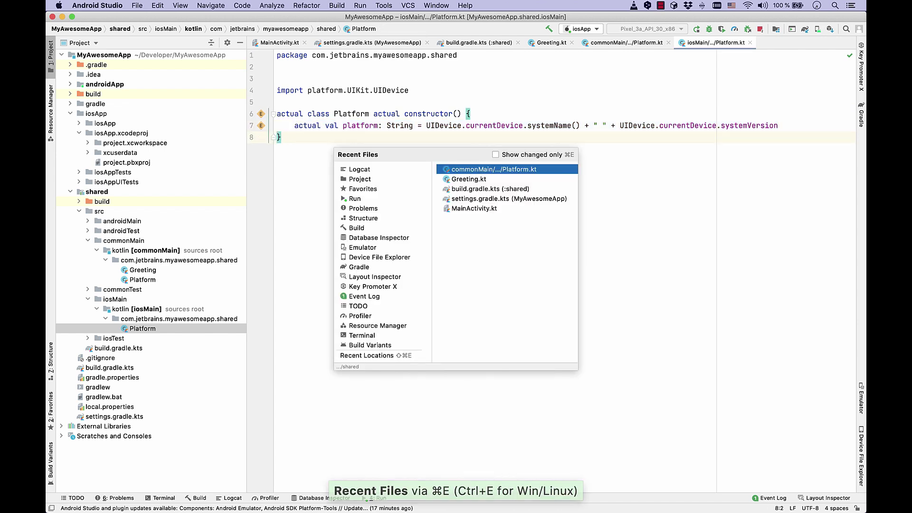
{"action": "type", "text": "bu"}
Reopen the shared build.gradle.kts and step through its commonTest, androidTest and iosTest blocks
{"action": "key", "text": "Return"}
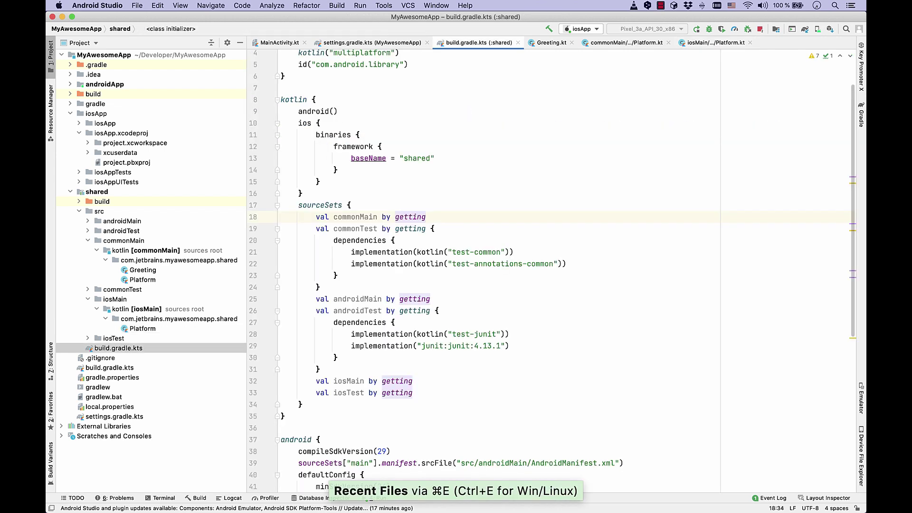
{"action": "scroll", "coordinate": [443, 155], "scroll_direction": "down", "scroll_amount": 3}
{"action": "left_click", "coordinate": [500, 196]}
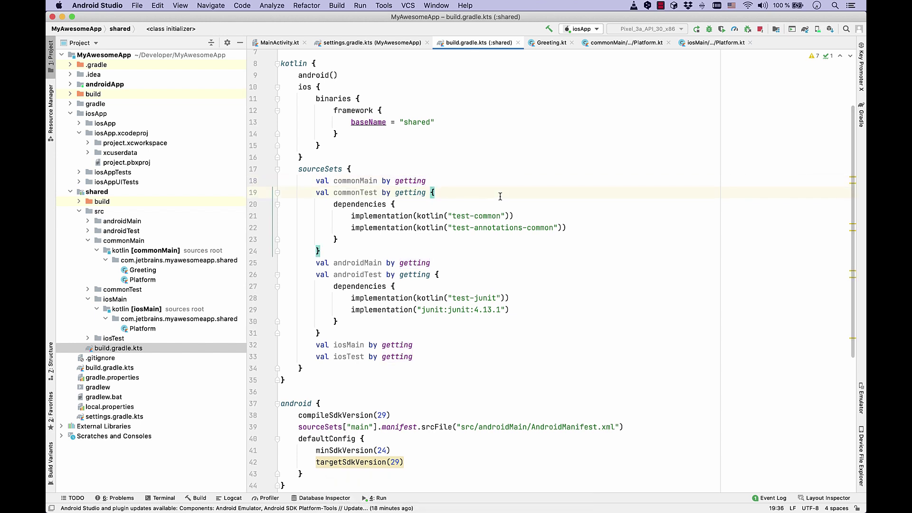
{"action": "key", "text": "Down"}
{"action": "key", "text": "Down"}
{"action": "key", "text": "Down"}
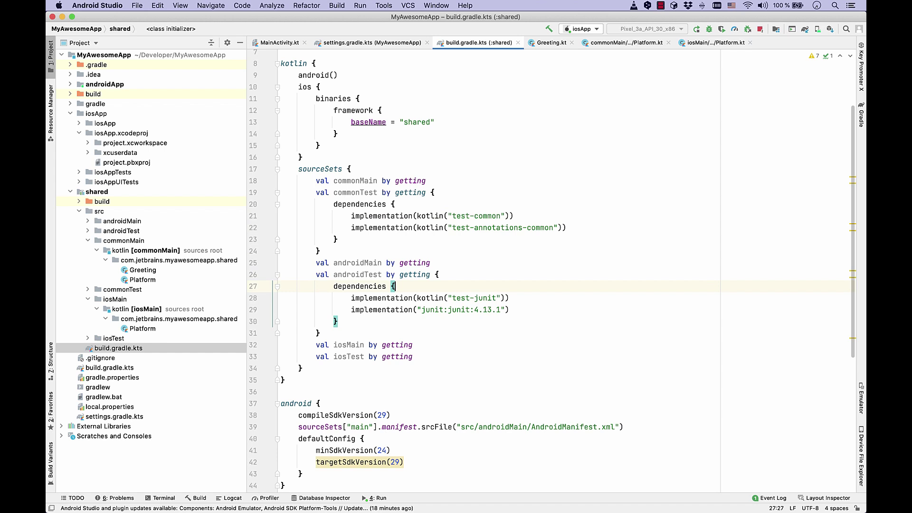
{"action": "key", "text": "Down"}
{"action": "key", "text": "Down"}
{"action": "key", "text": "Down"}
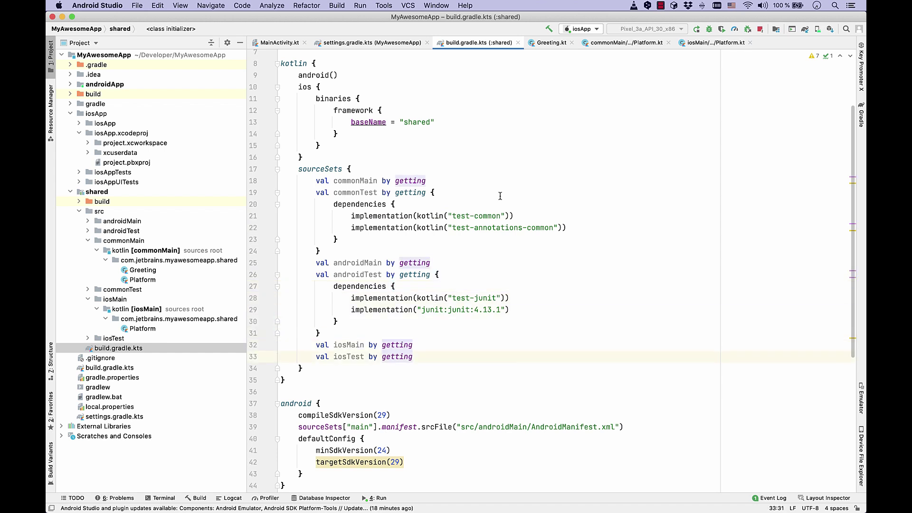
{"action": "scroll", "coordinate": [508, 181], "scroll_direction": "up", "scroll_amount": 2}
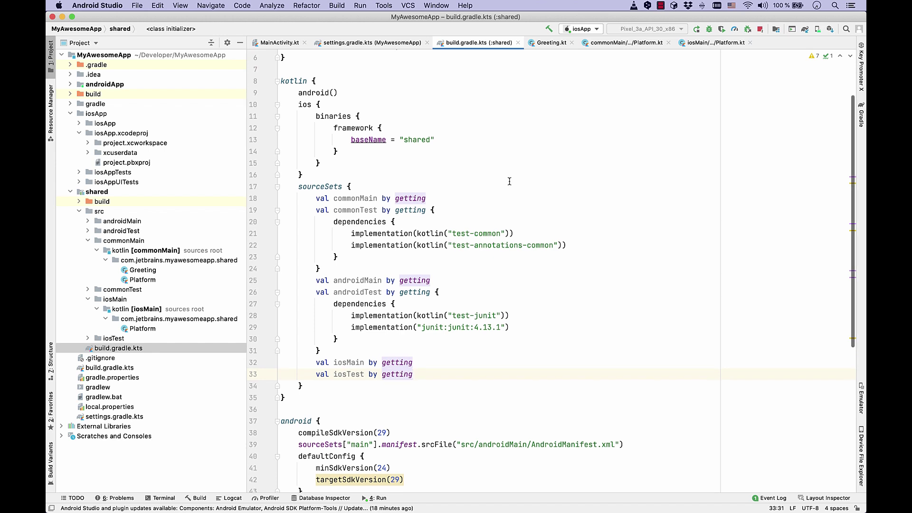
{"action": "scroll", "coordinate": [508, 181], "scroll_direction": "up", "scroll_amount": 1}
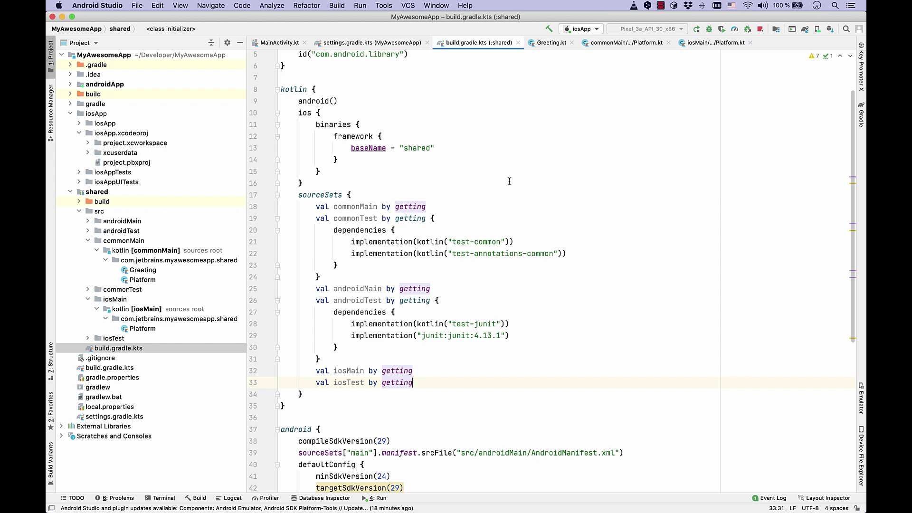
{"action": "scroll", "coordinate": [502, 165], "scroll_direction": "down", "scroll_amount": 3}
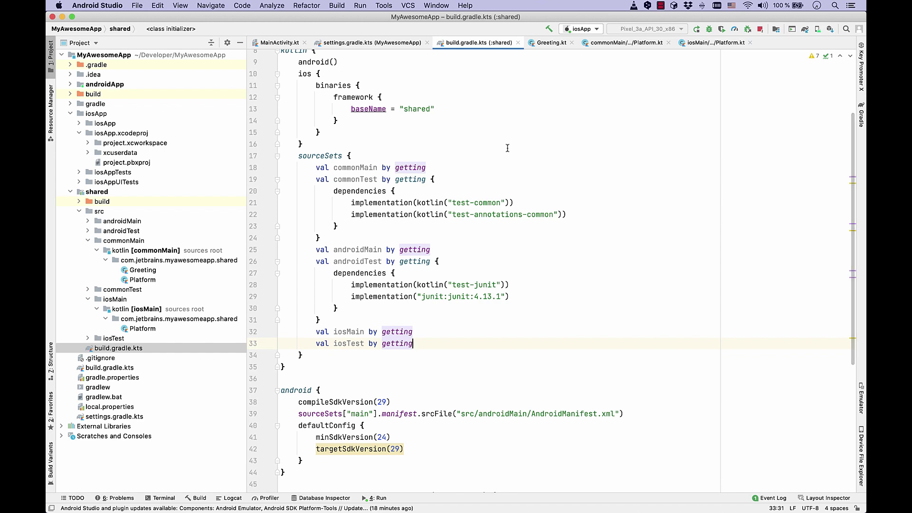
{"action": "scroll", "coordinate": [507, 147], "scroll_direction": "up", "scroll_amount": 5}
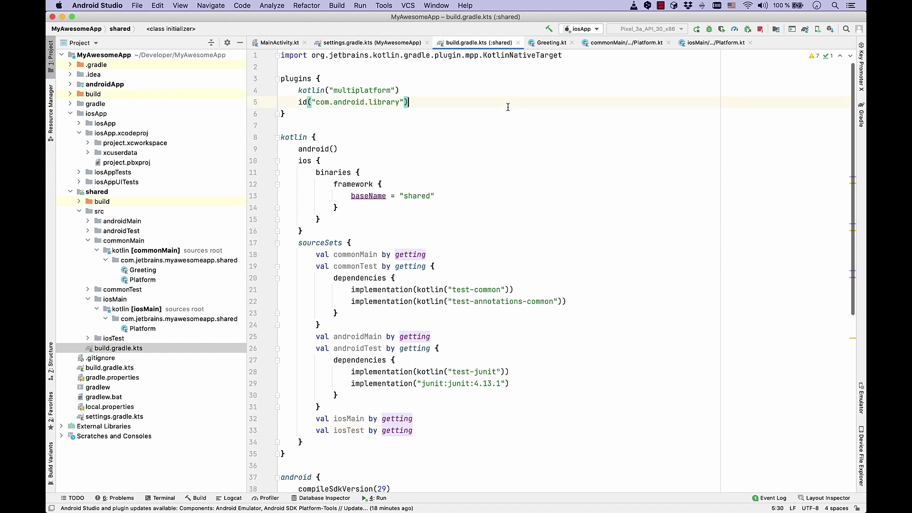
Highlight the Android library plugin line and the android configuration block in build.gradle.kts
{"action": "left_click_drag", "start_coordinate": [508, 107], "coordinate": [298, 102]}
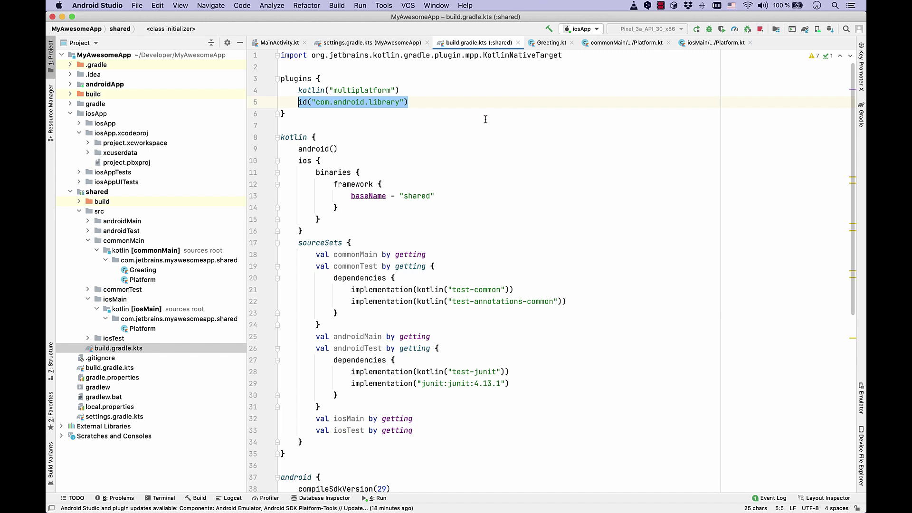
{"action": "left_click", "coordinate": [509, 121]}
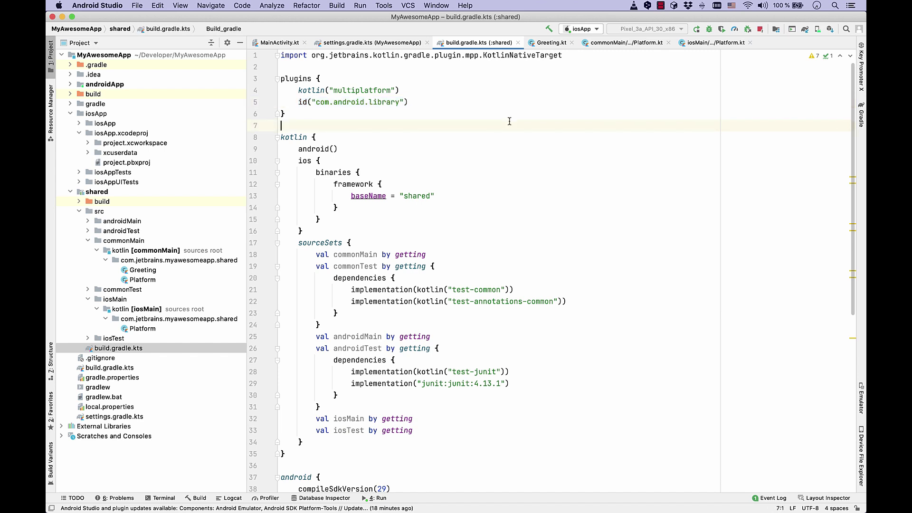
{"action": "scroll", "coordinate": [508, 121], "scroll_direction": "down", "scroll_amount": 3}
{"action": "scroll", "coordinate": [428, 285], "scroll_direction": "down", "scroll_amount": 2}
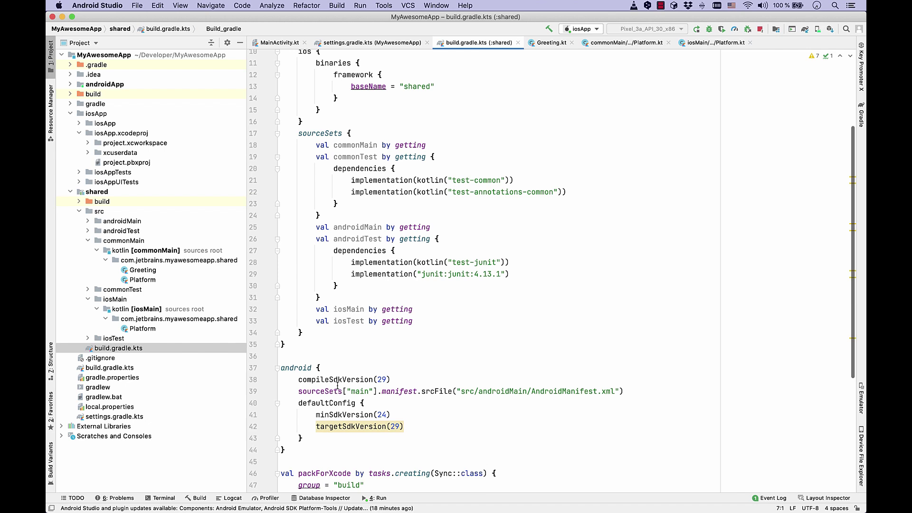
{"action": "left_click_drag", "start_coordinate": [281, 368], "coordinate": [285, 449]}
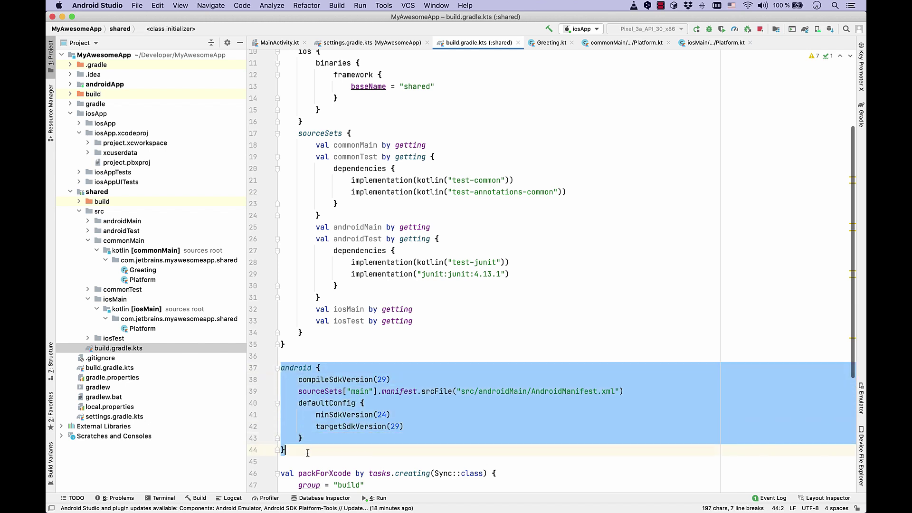
{"action": "left_click", "coordinate": [376, 444]}
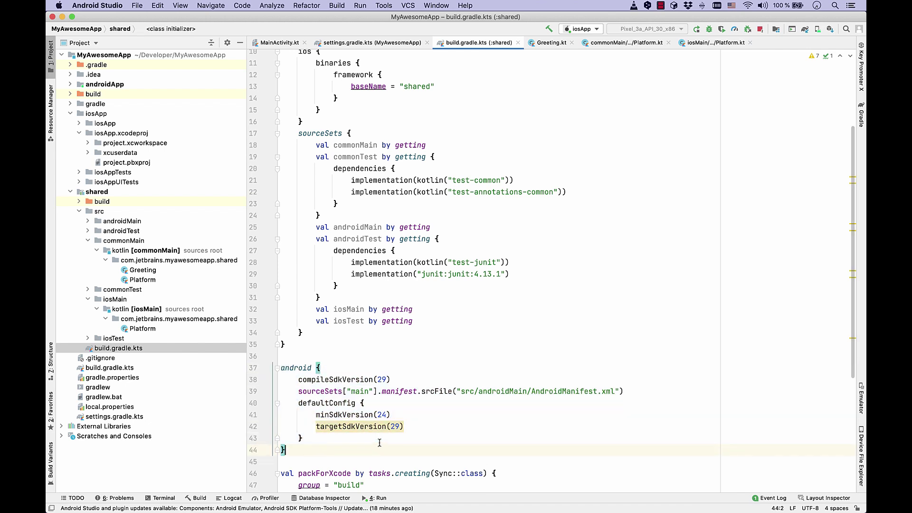
{"action": "scroll", "coordinate": [501, 290], "scroll_direction": "up", "scroll_amount": 2}
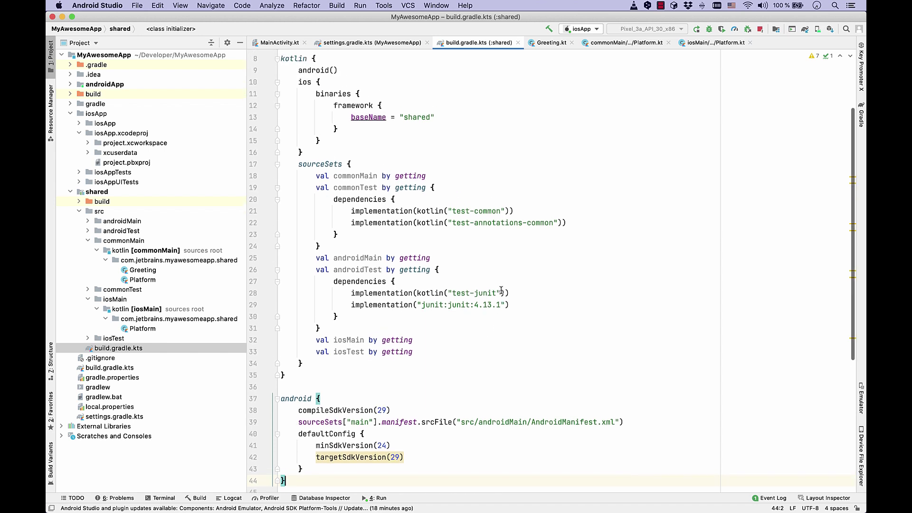
{"action": "scroll", "coordinate": [500, 286], "scroll_direction": "up", "scroll_amount": 2}
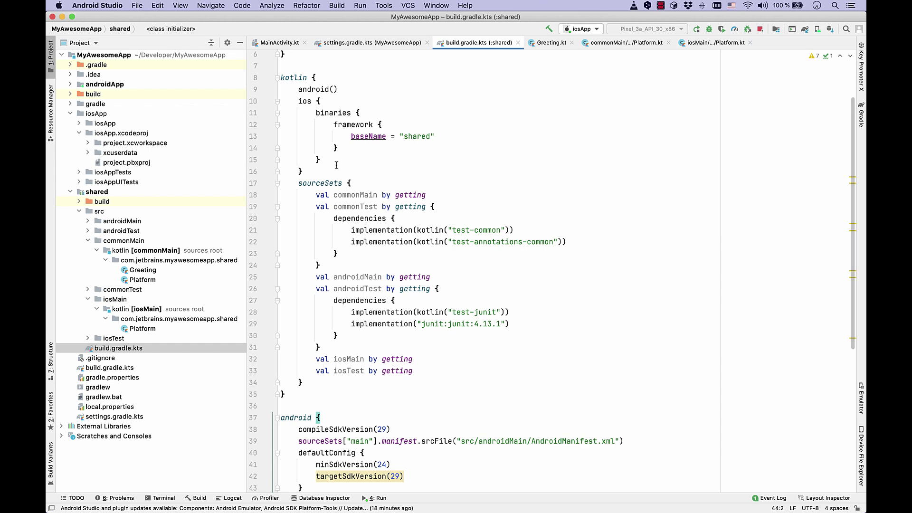
Highlight the ios framework block and its baseName "shared" line, then switch to Xcode
{"action": "left_click", "coordinate": [337, 169]}
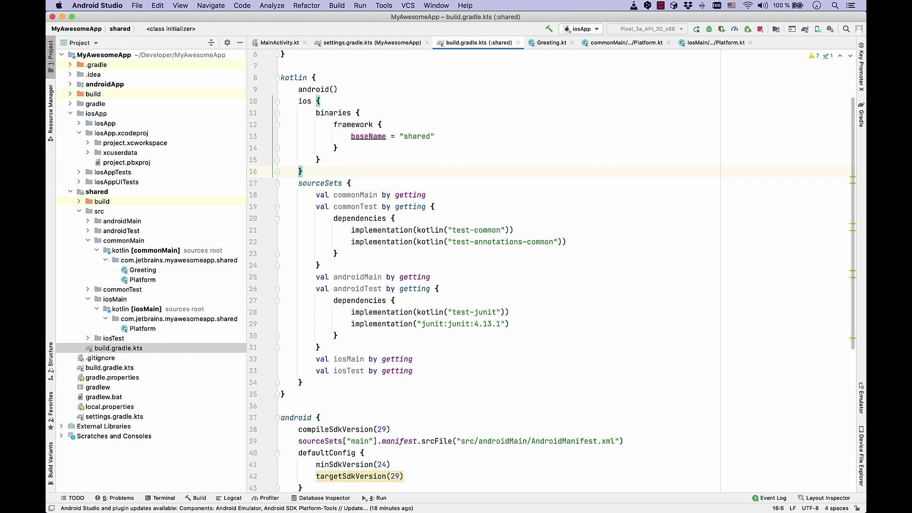
{"action": "key", "text": "shift+Up"}
{"action": "key", "text": "shift+Up"}
{"action": "key", "text": "shift+Up"}
{"action": "key", "text": "shift+Up"}
{"action": "key", "text": "shift+Up"}
{"action": "key", "text": "shift+Up"}
{"action": "key", "text": "shift+Home"}
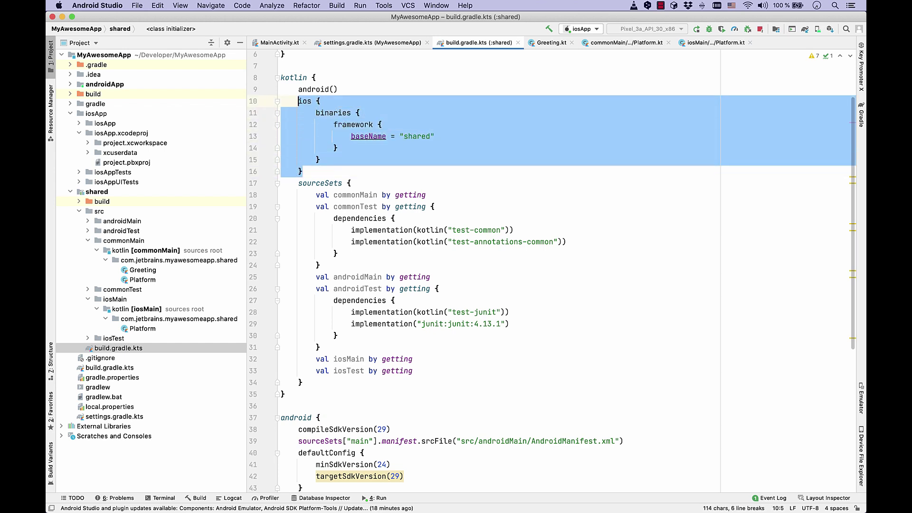
{"action": "key", "text": "Down"}
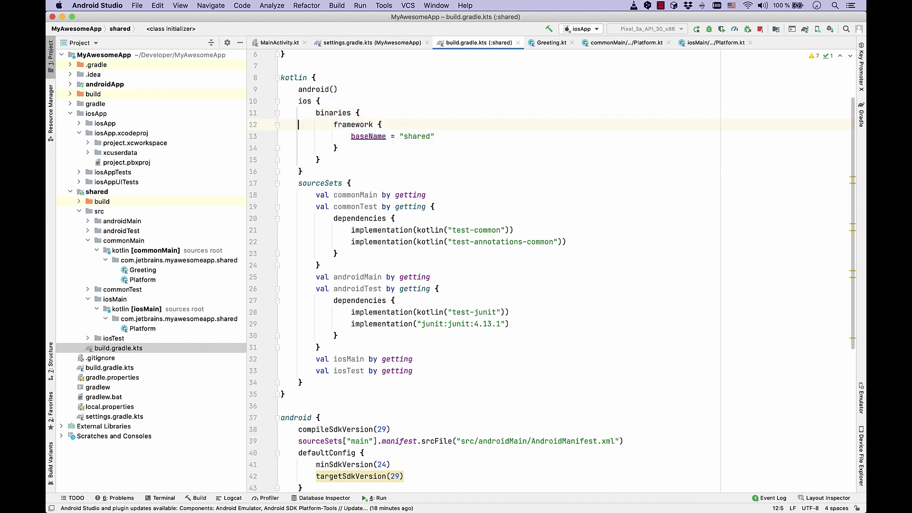
{"action": "key", "text": "Down"}
{"action": "key", "text": "alt+Right"}
{"action": "key", "text": "shift+Home"}
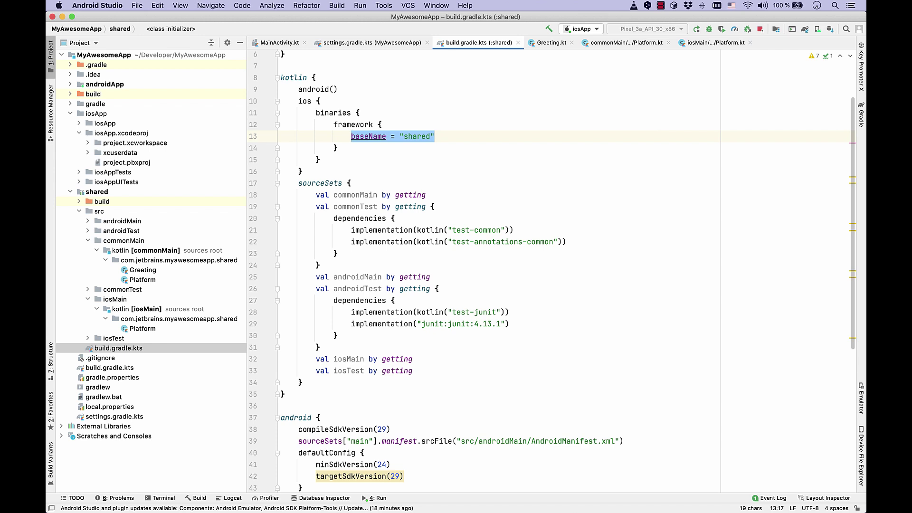
{"action": "key", "text": "Escape"}
{"action": "key", "text": "super+Tab"}
{"action": "key", "text": "super+Tab"}
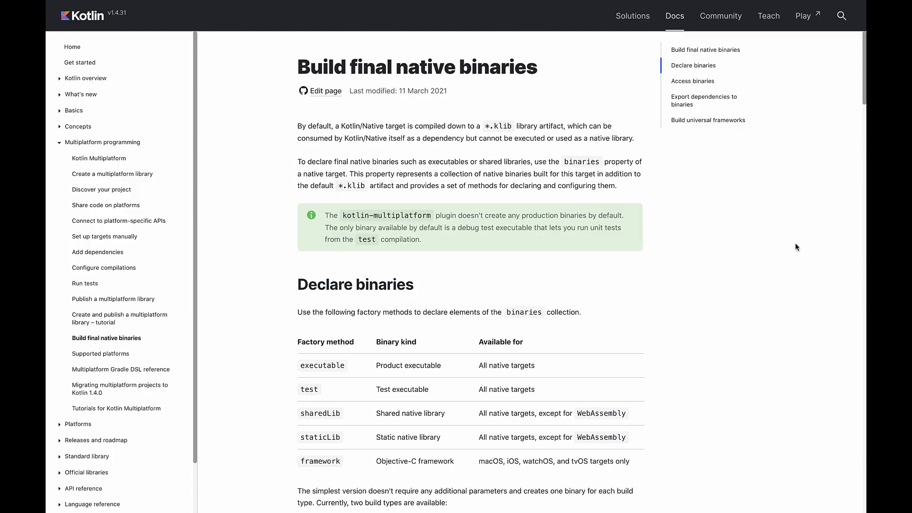
{"action": "scroll", "coordinate": [795, 243], "scroll_direction": "down", "scroll_amount": 5}
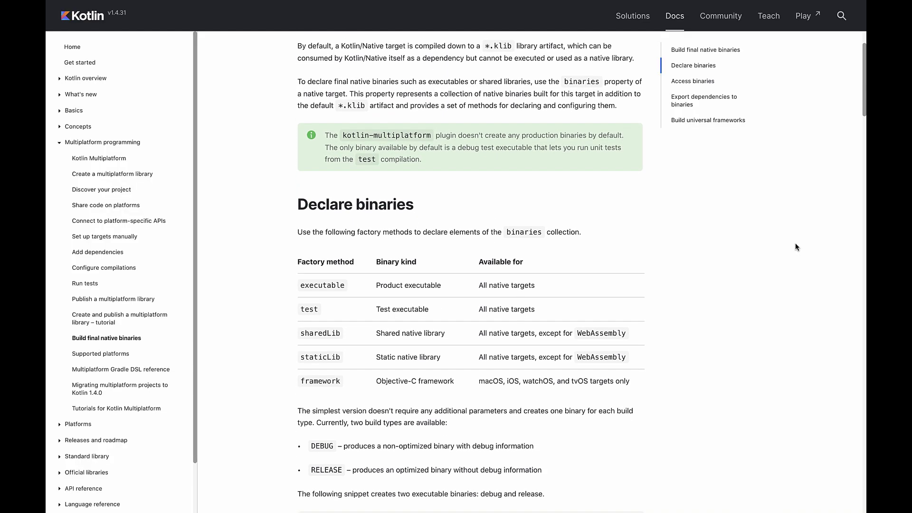
{"action": "scroll", "coordinate": [795, 243], "scroll_direction": "down", "scroll_amount": 5}
{"action": "scroll", "coordinate": [796, 243], "scroll_direction": "down", "scroll_amount": 5}
{"action": "scroll", "coordinate": [795, 243], "scroll_direction": "down", "scroll_amount": 5}
{"action": "scroll", "coordinate": [796, 243], "scroll_direction": "down", "scroll_amount": 4}
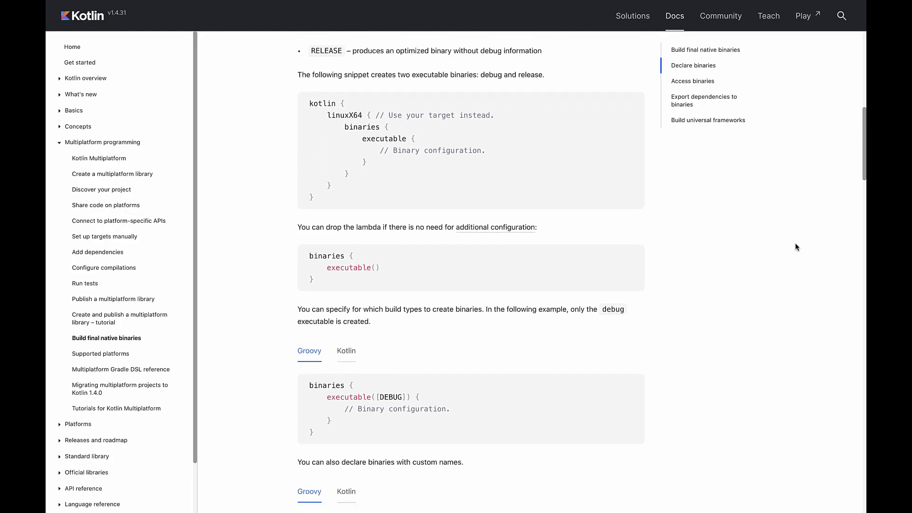
{"action": "scroll", "coordinate": [795, 244], "scroll_direction": "down", "scroll_amount": 4}
{"action": "scroll", "coordinate": [795, 244], "scroll_direction": "down", "scroll_amount": 3}
{"action": "scroll", "coordinate": [795, 243], "scroll_direction": "down", "scroll_amount": 4}
{"action": "scroll", "coordinate": [796, 243], "scroll_direction": "down", "scroll_amount": 4}
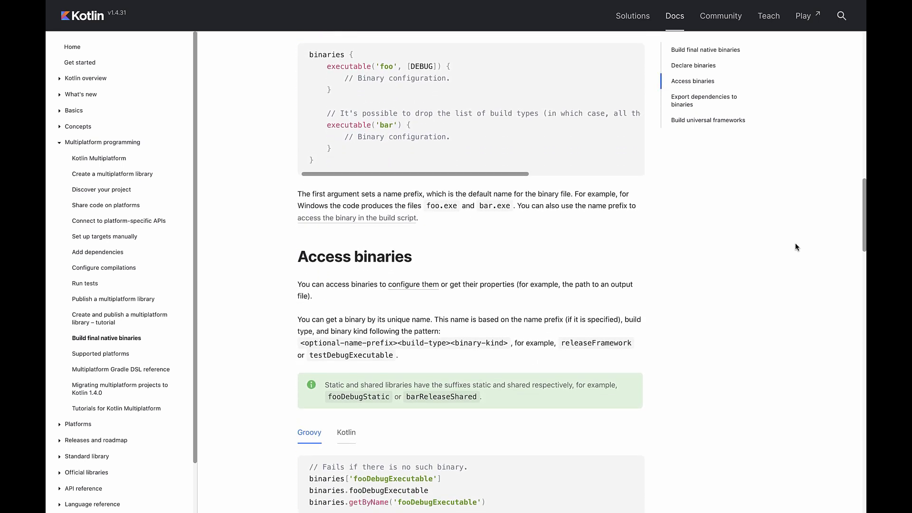
{"action": "scroll", "coordinate": [795, 243], "scroll_direction": "down", "scroll_amount": 4}
{"action": "scroll", "coordinate": [795, 243], "scroll_direction": "down", "scroll_amount": 4}
{"action": "scroll", "coordinate": [795, 243], "scroll_direction": "down", "scroll_amount": 4}
{"action": "scroll", "coordinate": [795, 243], "scroll_direction": "down", "scroll_amount": 4}
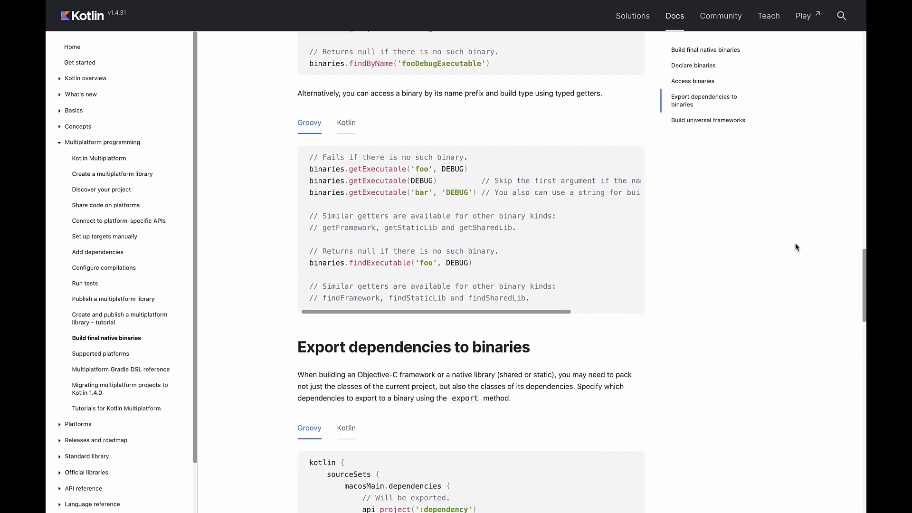
{"action": "scroll", "coordinate": [795, 243], "scroll_direction": "down", "scroll_amount": 3}
{"action": "scroll", "coordinate": [795, 243], "scroll_direction": "down", "scroll_amount": 3}
{"action": "scroll", "coordinate": [795, 243], "scroll_direction": "down", "scroll_amount": 3}
{"action": "scroll", "coordinate": [795, 243], "scroll_direction": "down", "scroll_amount": 3}
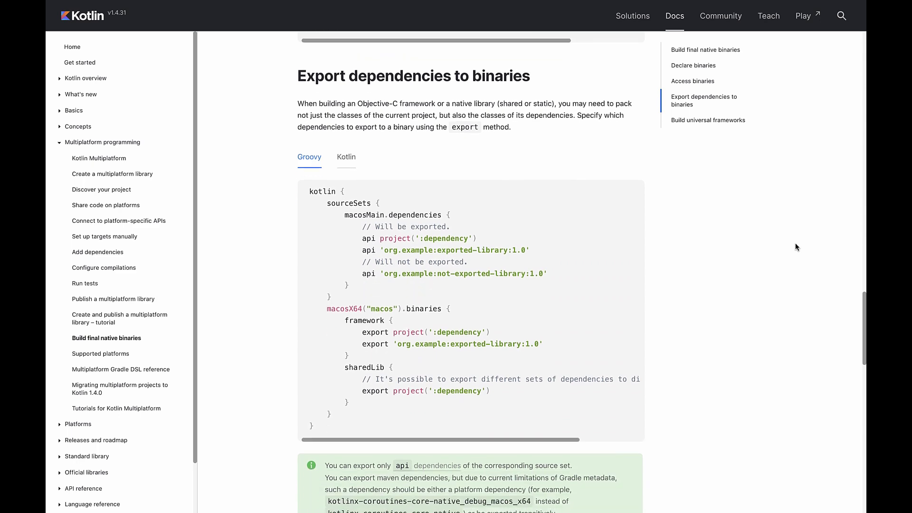
{"action": "scroll", "coordinate": [795, 242], "scroll_direction": "down", "scroll_amount": 3}
{"action": "scroll", "coordinate": [795, 243], "scroll_direction": "down", "scroll_amount": 3}
{"action": "scroll", "coordinate": [795, 243], "scroll_direction": "down", "scroll_amount": 3}
{"action": "scroll", "coordinate": [795, 243], "scroll_direction": "down", "scroll_amount": 3}
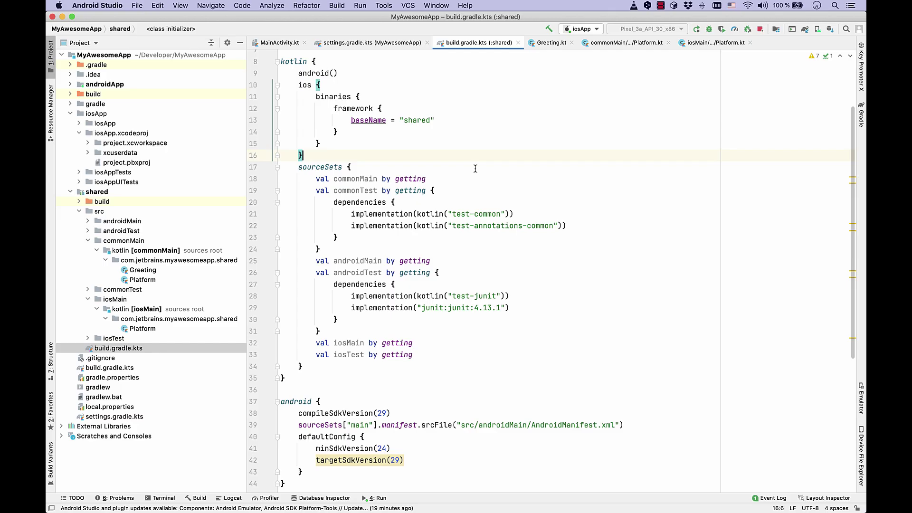
{"action": "scroll", "coordinate": [475, 168], "scroll_direction": "down", "scroll_amount": 3}
{"action": "scroll", "coordinate": [474, 169], "scroll_direction": "down", "scroll_amount": 3}
{"action": "scroll", "coordinate": [457, 199], "scroll_direction": "down", "scroll_amount": 3}
{"action": "scroll", "coordinate": [446, 223], "scroll_direction": "down", "scroll_amount": 2}
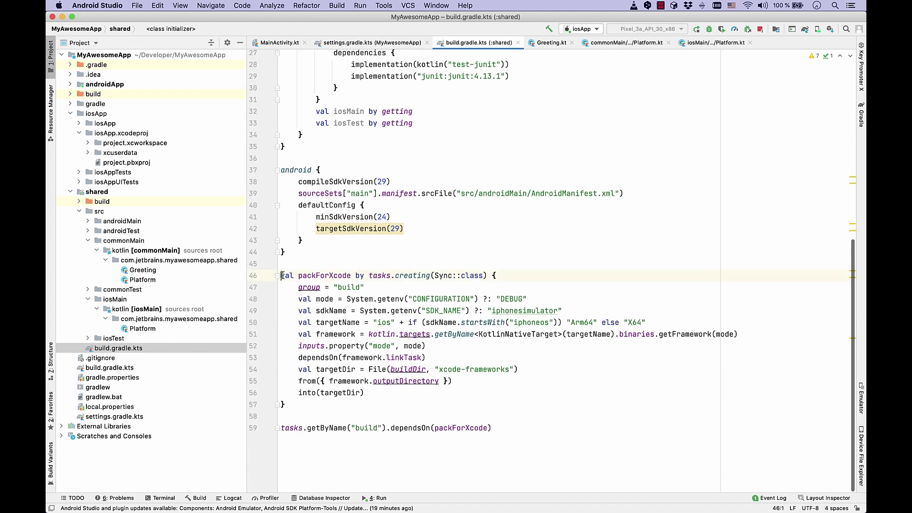
Highlight the packForXcode task, its mode and sdkName lines, and dependsOn(linkTask)
{"action": "left_click_drag", "start_coordinate": [281, 276], "coordinate": [331, 405]}
{"action": "left_click", "coordinate": [400, 404]}
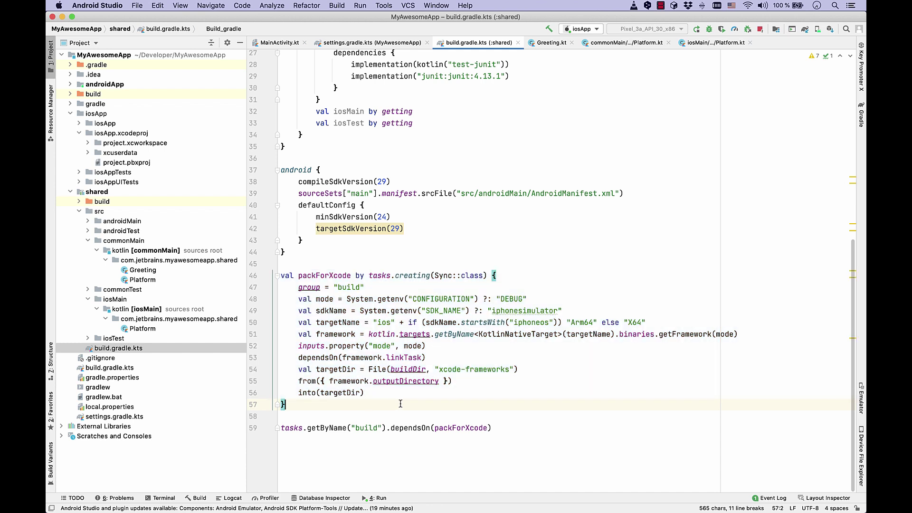
{"action": "left_click", "coordinate": [547, 298]}
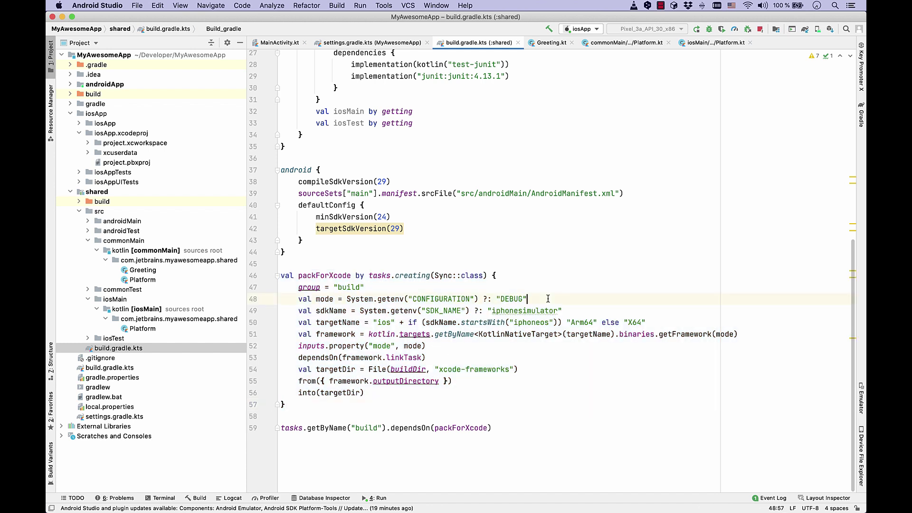
{"action": "key", "text": "shift+End"}
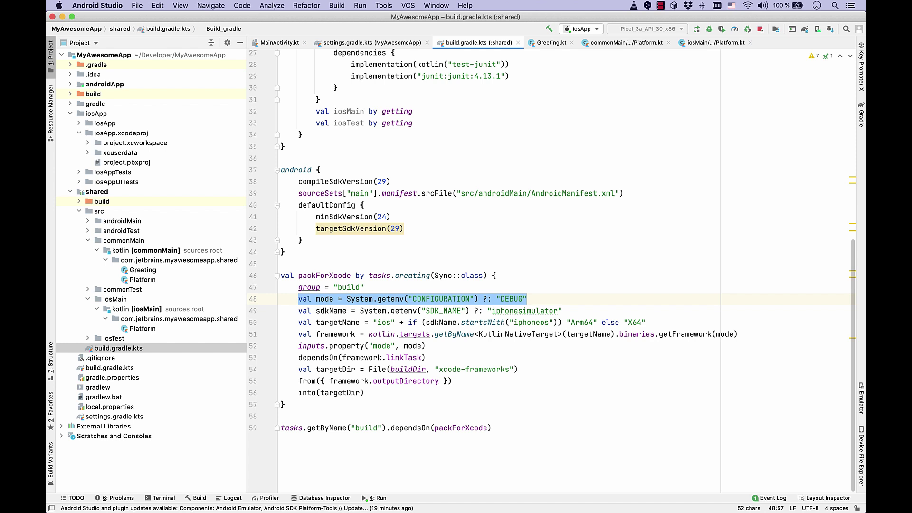
{"action": "key", "text": "shift+Down"}
{"action": "key", "text": "shift+End"}
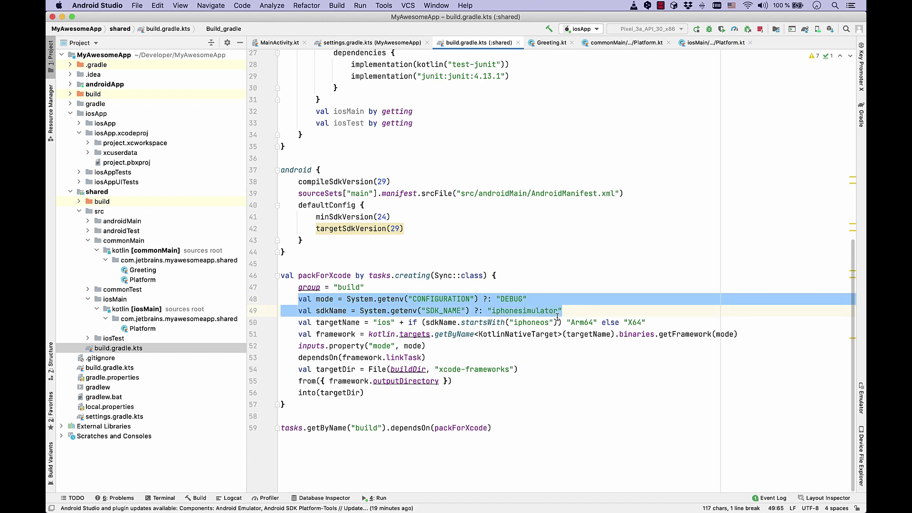
{"action": "left_click", "coordinate": [583, 298]}
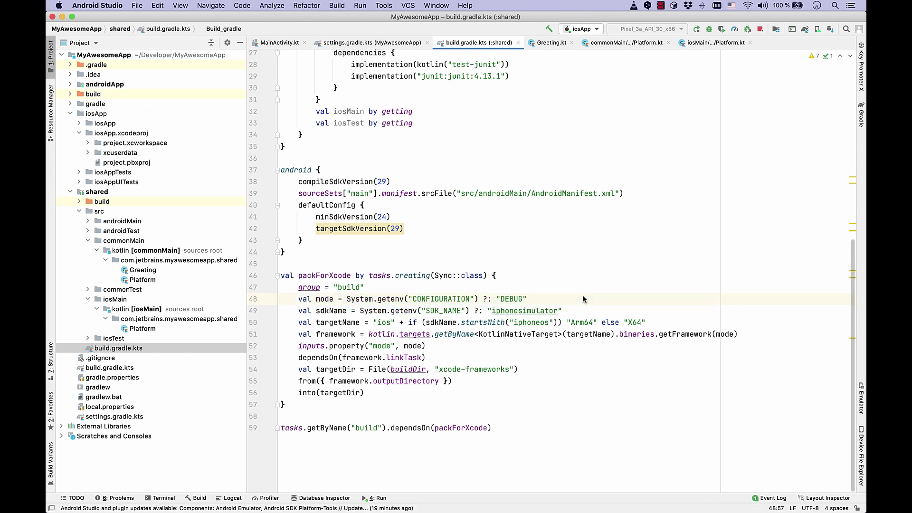
{"action": "left_click", "coordinate": [592, 351]}
{"action": "key", "text": "super+Tab"}
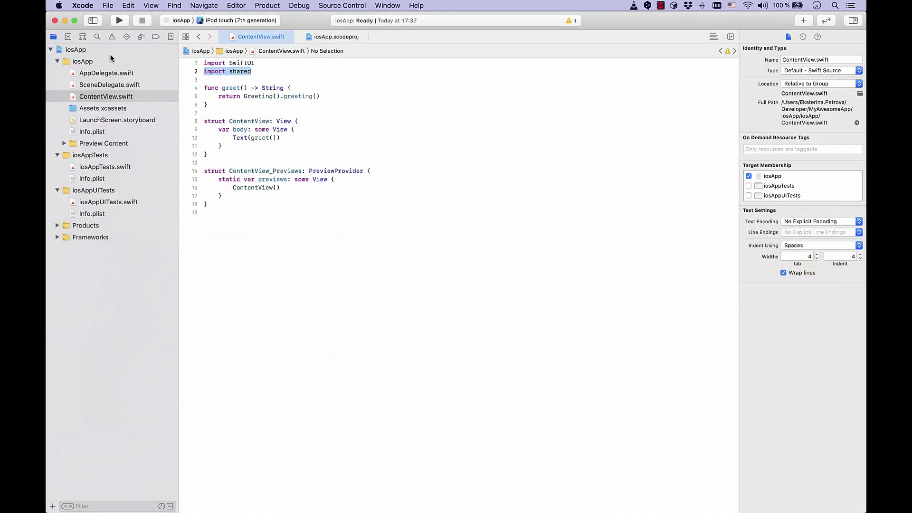
Expand the iosApp target's Run Script build phase and focus its gradlew packForXCode command
{"action": "left_click", "coordinate": [127, 51]}
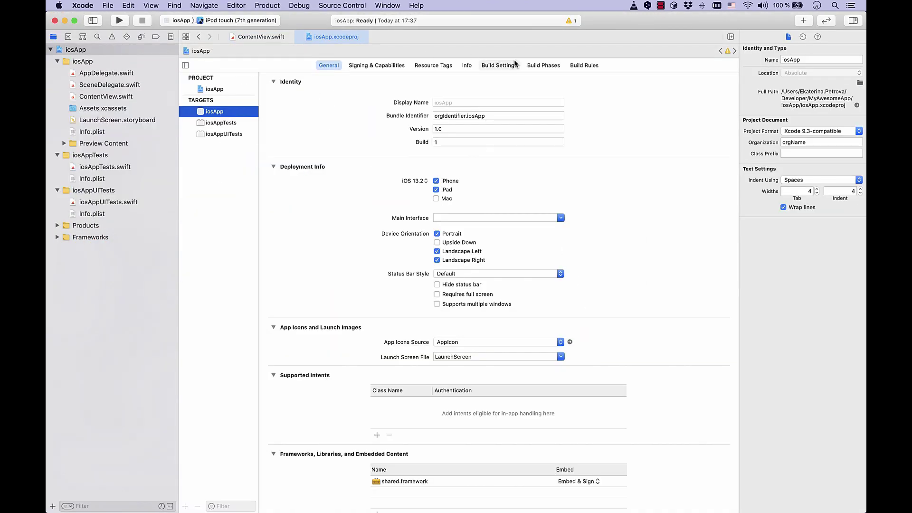
{"action": "left_click", "coordinate": [531, 64]}
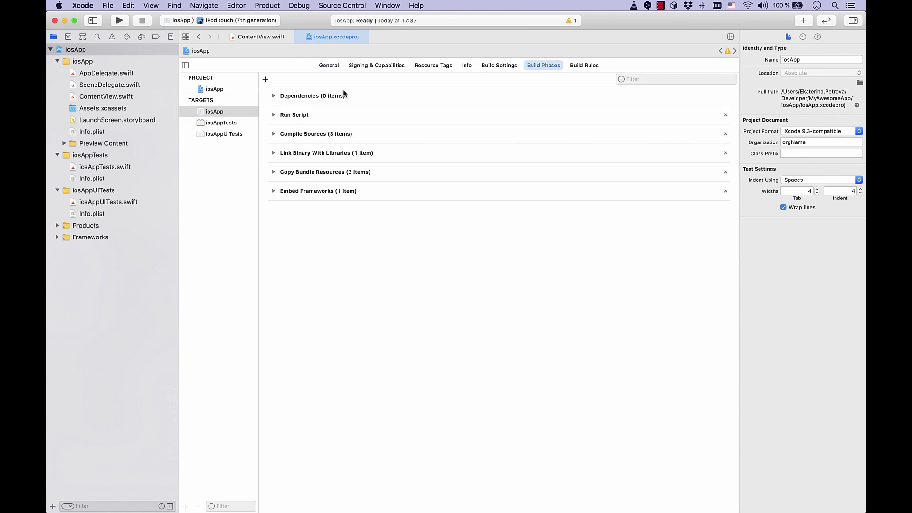
{"action": "left_click", "coordinate": [279, 115]}
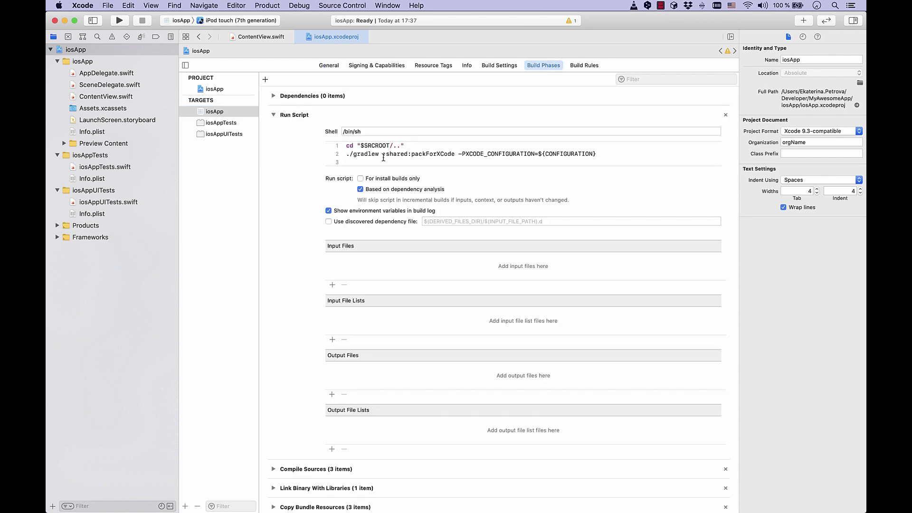
{"action": "left_click", "coordinate": [384, 155]}
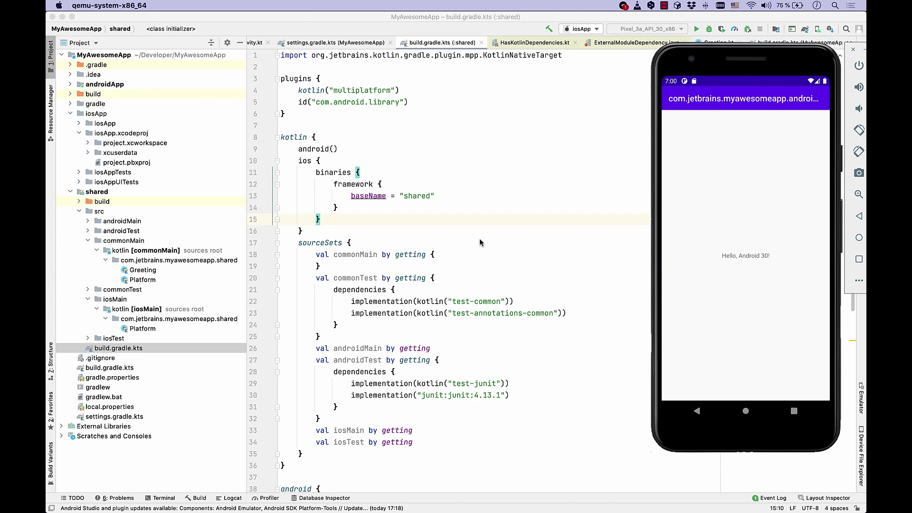
Add implementation("org.jetbrains.kotlinx:kotlinx-datetime:0.1.1") under commonMain dependencies and sync Gradle
{"action": "left_click", "coordinate": [459, 265]}
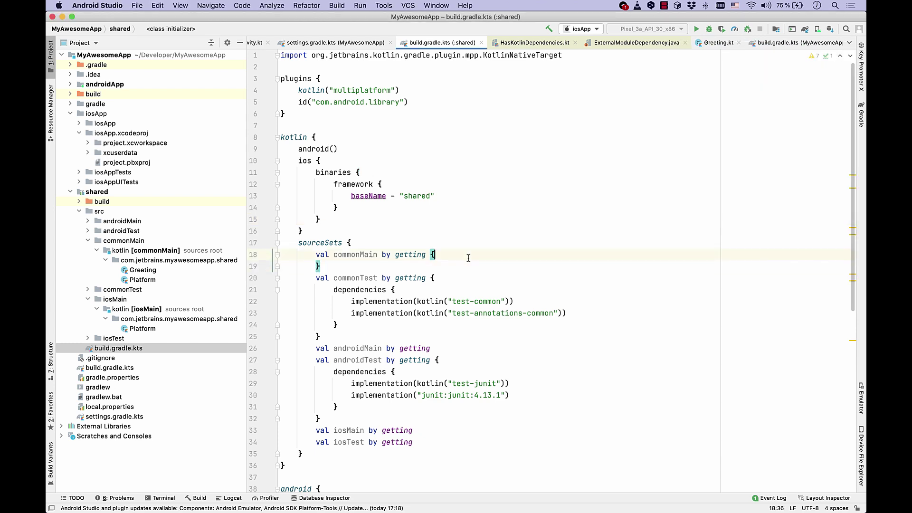
{"action": "key", "text": "Return"}
{"action": "type", "text": "de"}
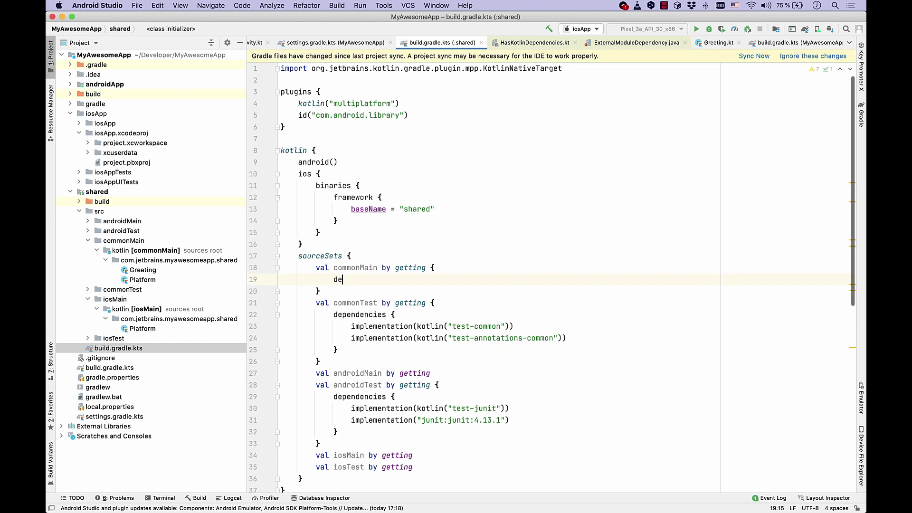
{"action": "type", "text": "pendencies {"}
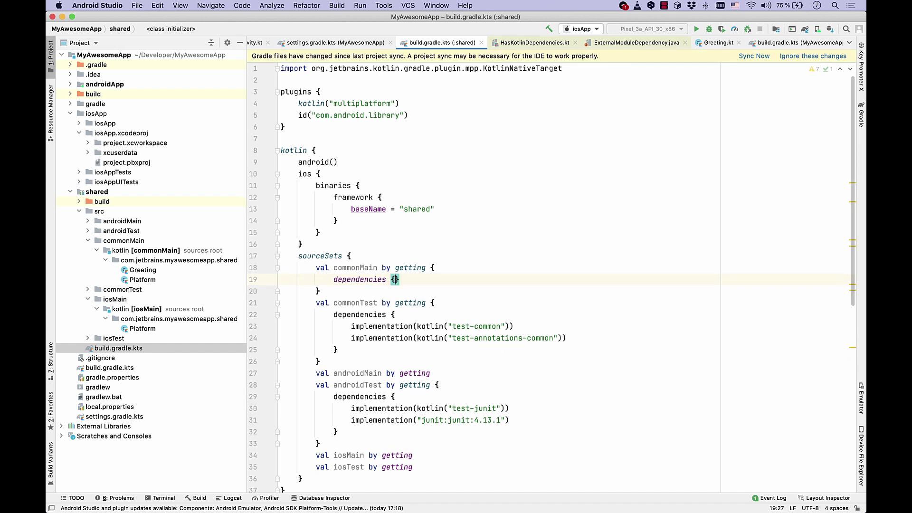
{"action": "key", "text": "Return"}
{"action": "type", "text": "imp"}
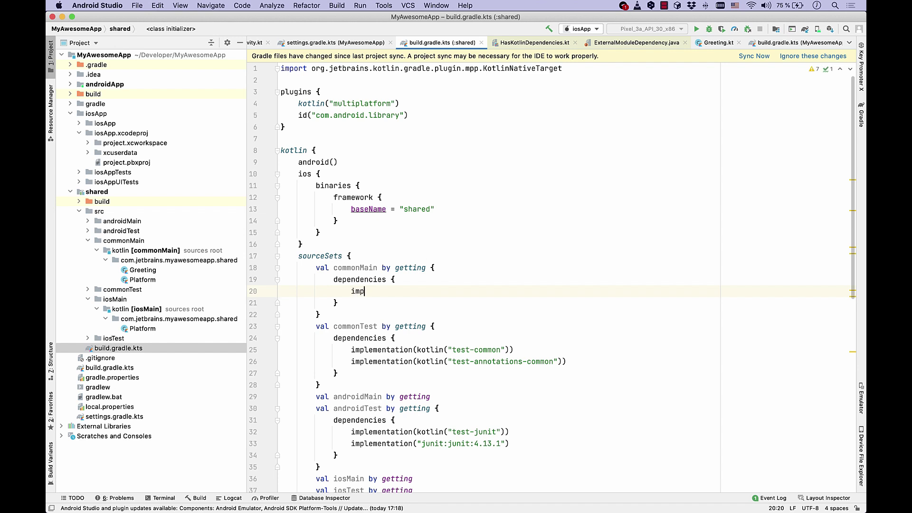
{"action": "type", "text": "le"}
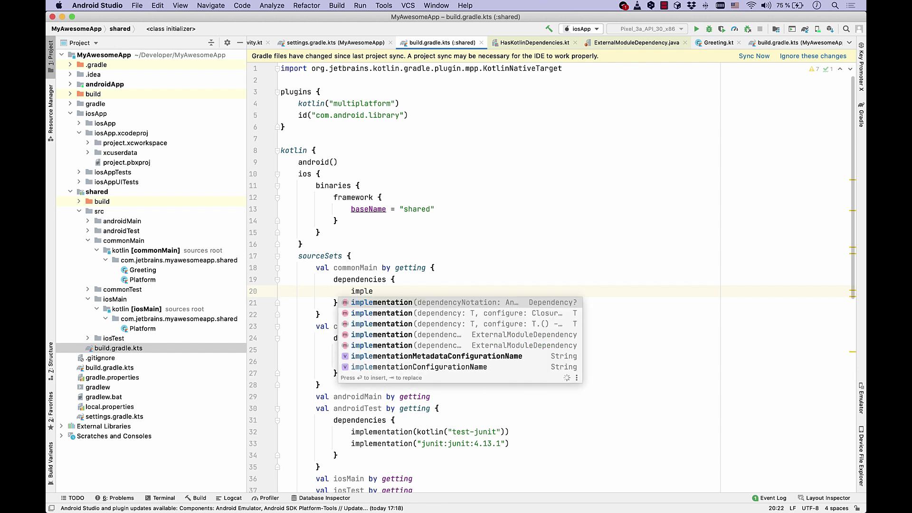
{"action": "key", "text": "Return"}
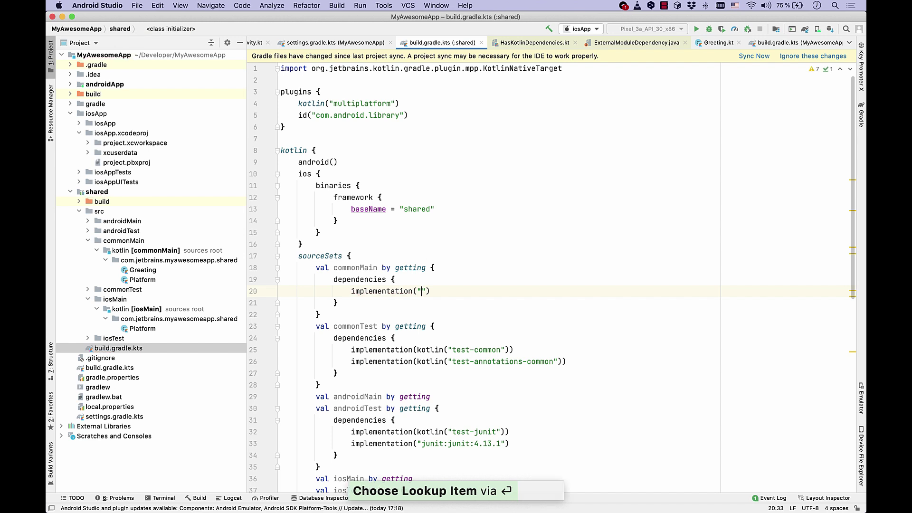
{"action": "type", "text": "org.jetbrains.kotlinx:kotlinx-datetime:0.1.1"}
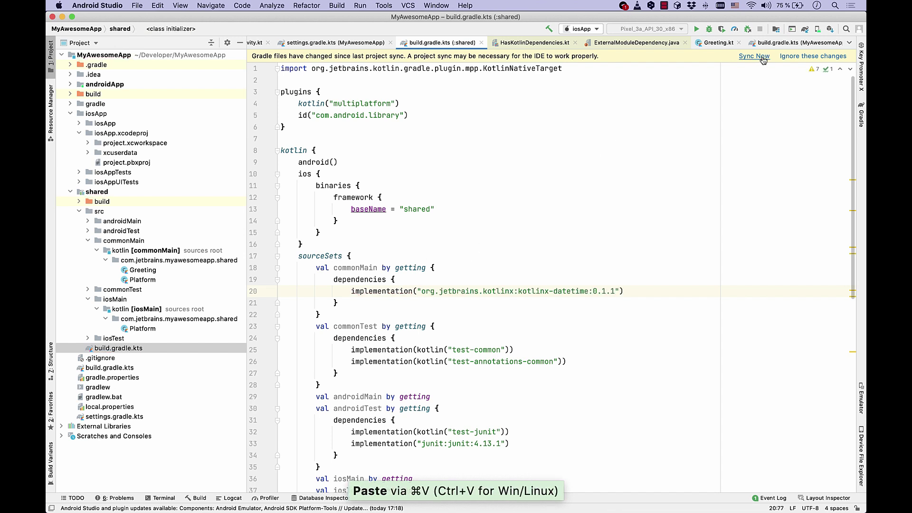
{"action": "left_click", "coordinate": [754, 56]}
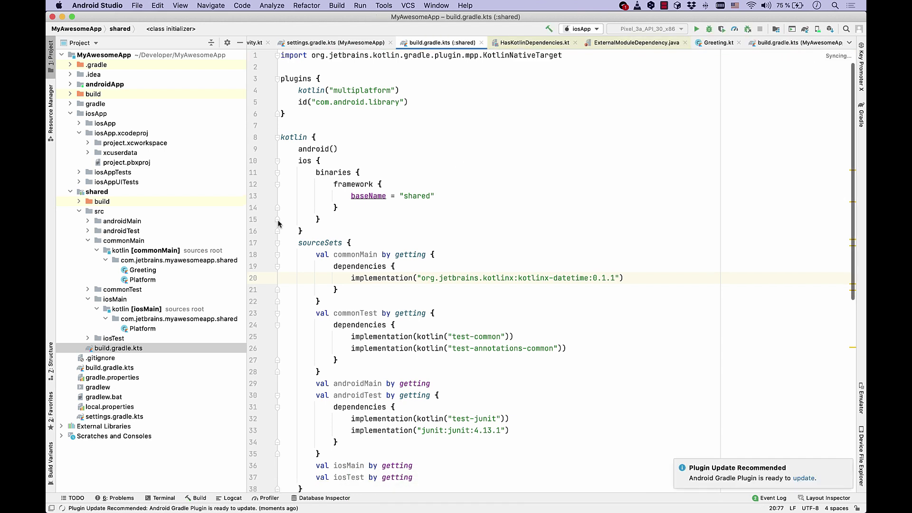
Write daysUntilNewYear() in Greeting.kt using Clock.System.todayAt and daysUntil(closestNewYear)
{"action": "double_click", "coordinate": [142, 269]}
{"action": "left_click", "coordinate": [438, 135]}
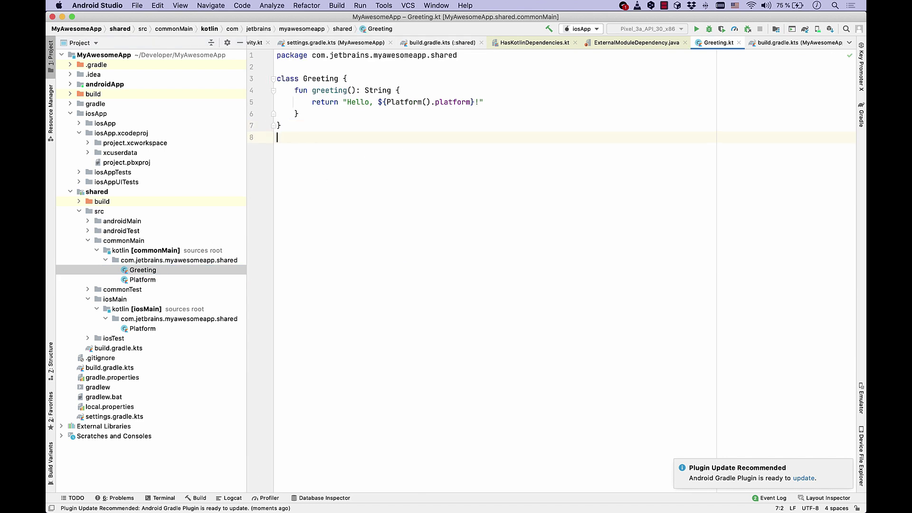
{"action": "type", "text": "fun daysUntilNewYear(): Int {"}
{"action": "key", "text": "Return"}
{"action": "type", "text": "val today ="}
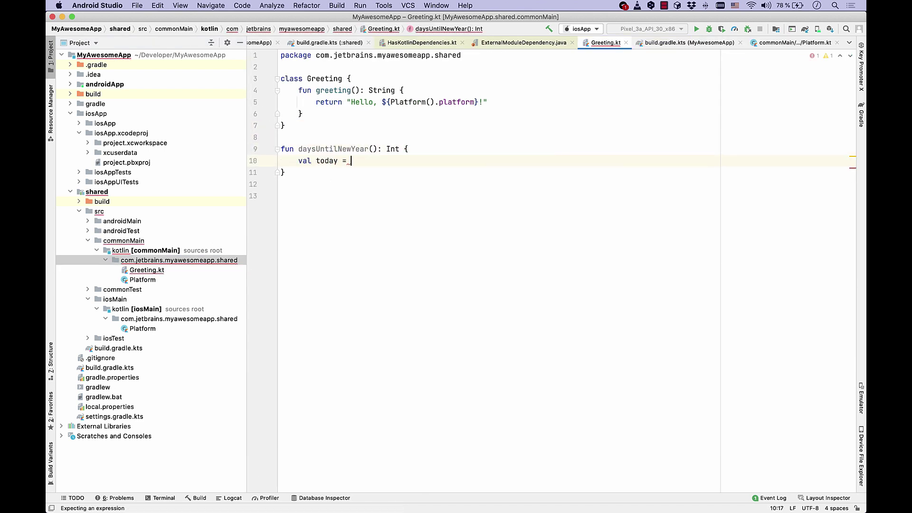
{"action": "type", "text": " Clock."}
{"action": "key", "text": "Return"}
{"action": "type", "text": ".System."}
{"action": "key", "text": "Return"}
{"action": "type", "text": ".todayAt(TimeZone.cur"}
{"action": "key", "text": "Return"}
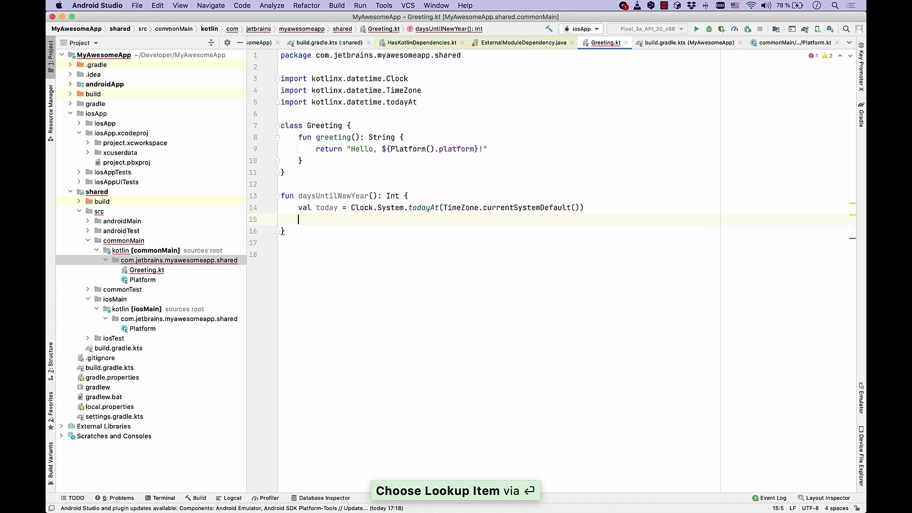
{"action": "type", "text": "val closestNewYear = LocalD"}
{"action": "key", "text": "Return"}
{"action": "type", "text": "today +"}
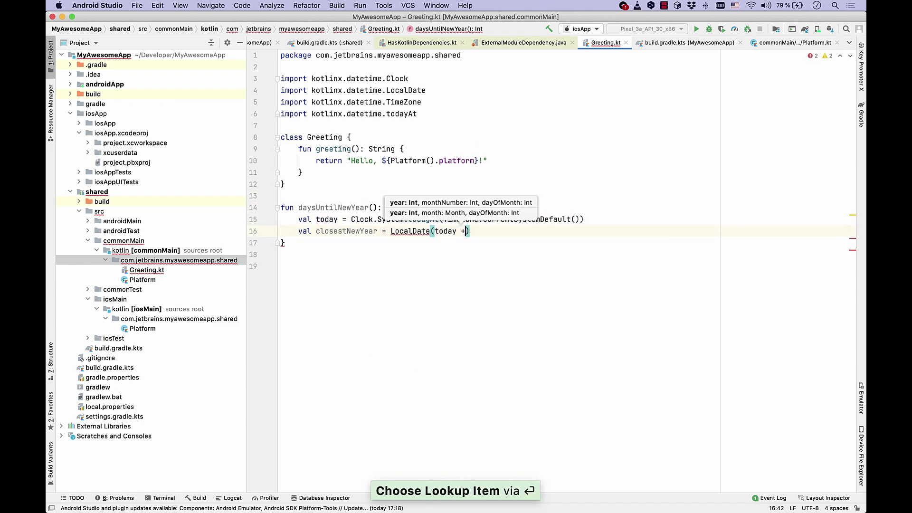
{"action": "key", "text": "BackSpace"}
{"action": "key", "text": "BackSpace"}
{"action": "type", "text": ".ye"}
{"action": "key", "text": "Return"}
{"action": "type", "text": "+ 1, 1, 1"}
{"action": "key", "text": "Return"}
{"action": "type", "text": "return today."}
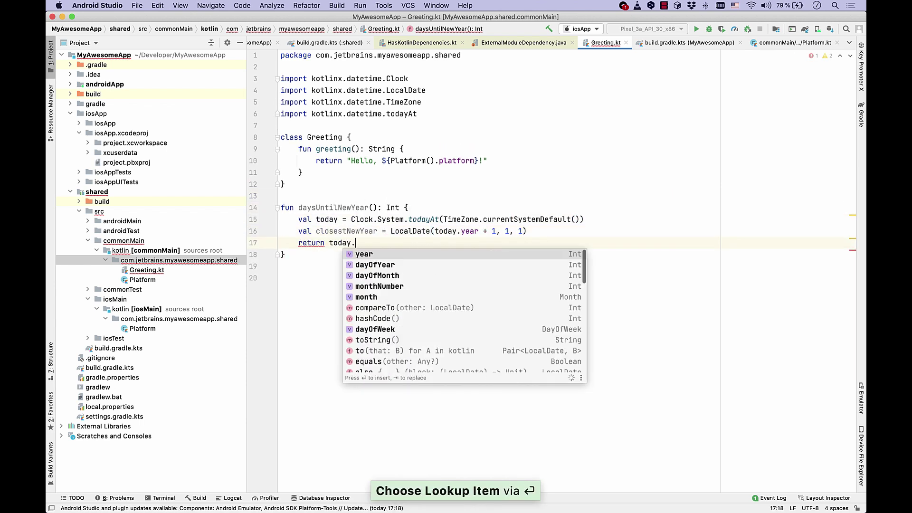
{"action": "type", "text": "daysU"}
{"action": "key", "text": "Return"}
{"action": "type", "text": "clo"}
{"action": "key", "text": "Return"}
Append the days-left text with a Santa emoji to greeting() and run the iOS app
{"action": "left_click", "coordinate": [486, 160]}
{"action": "type", "text": "+         \"There are only $"}
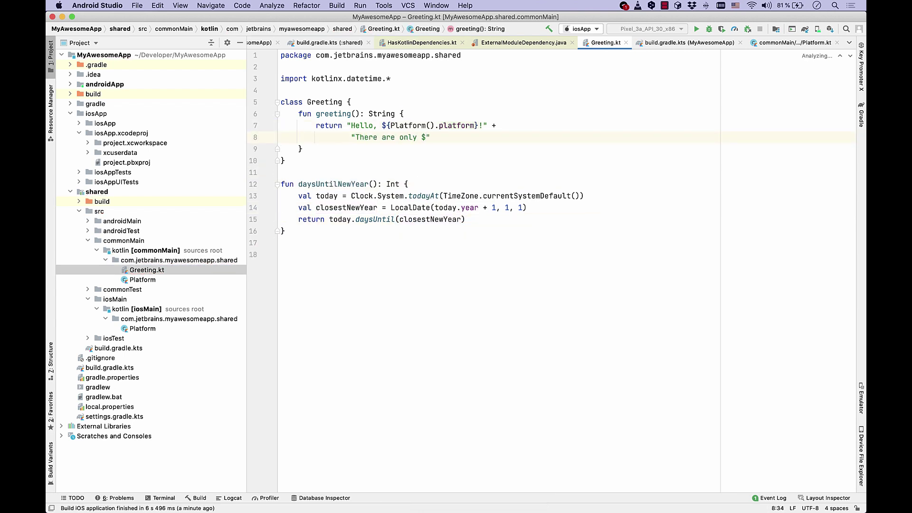
{"action": "type", "text": "{daysU"}
{"action": "key", "text": "Return"}
{"action": "type", "text": "days left!"}
{"action": "key", "text": "ctrl+super+space"}
{"action": "key", "text": "Return"}
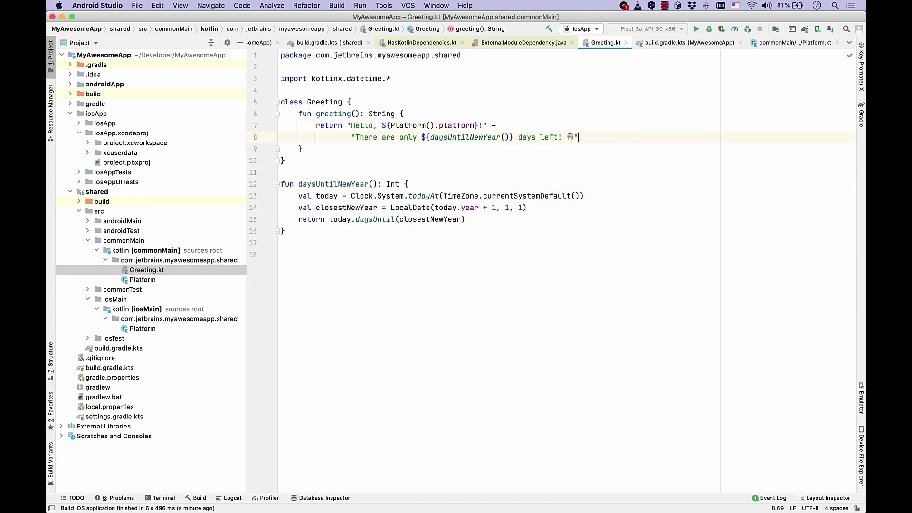
{"action": "key", "text": "ctrl+r"}
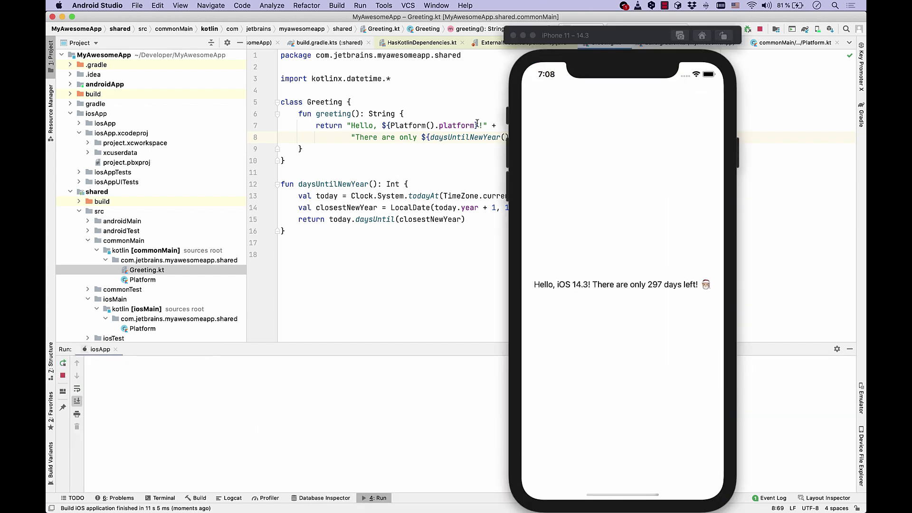
Run androidApp and move the iPhone simulator aside to compare both 297-days greetings
{"action": "key", "text": "ctrl+r"}
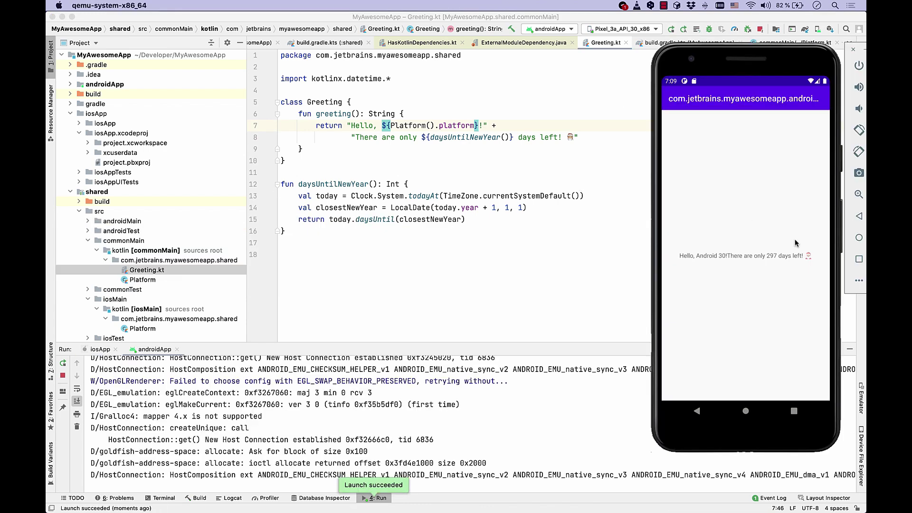
{"action": "key", "text": "super+Tab"}
{"action": "left_click", "coordinate": [201, 253]}
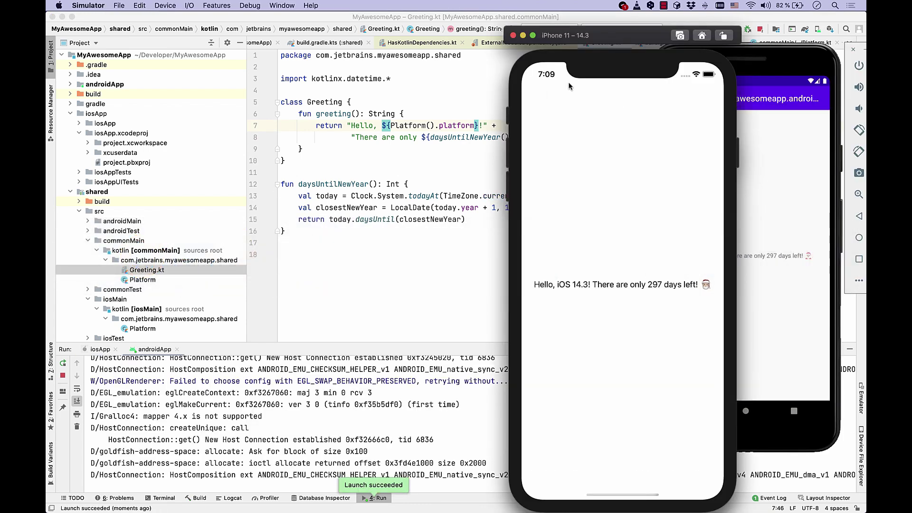
{"action": "left_click_drag", "start_coordinate": [613, 36], "coordinate": [508, 29]}
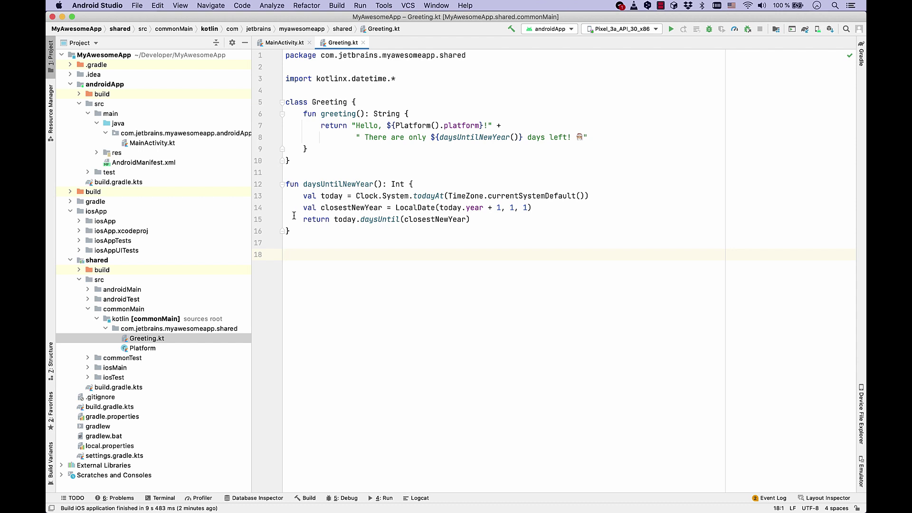
Set a breakpoint on the daysUntil return line and debug the iosApp configuration
{"action": "left_click", "coordinate": [272, 220]}
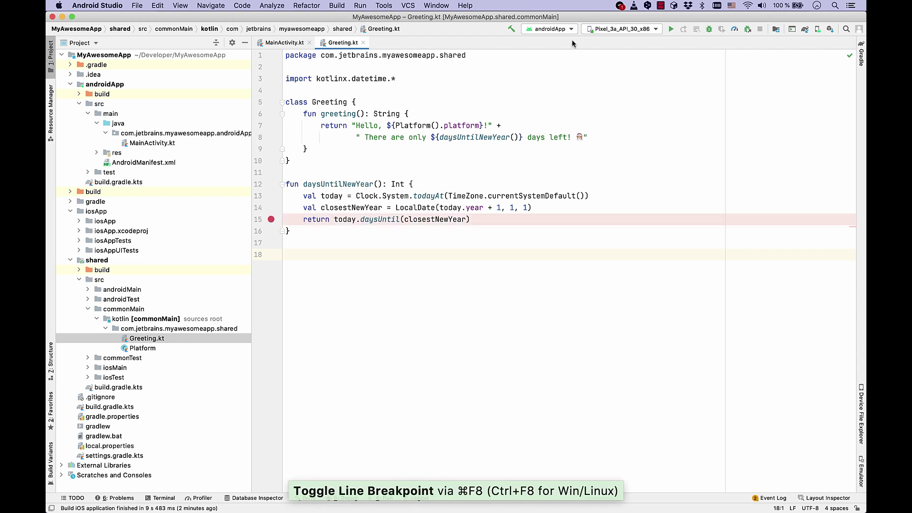
{"action": "left_click", "coordinate": [549, 28]}
{"action": "left_click", "coordinate": [563, 50]}
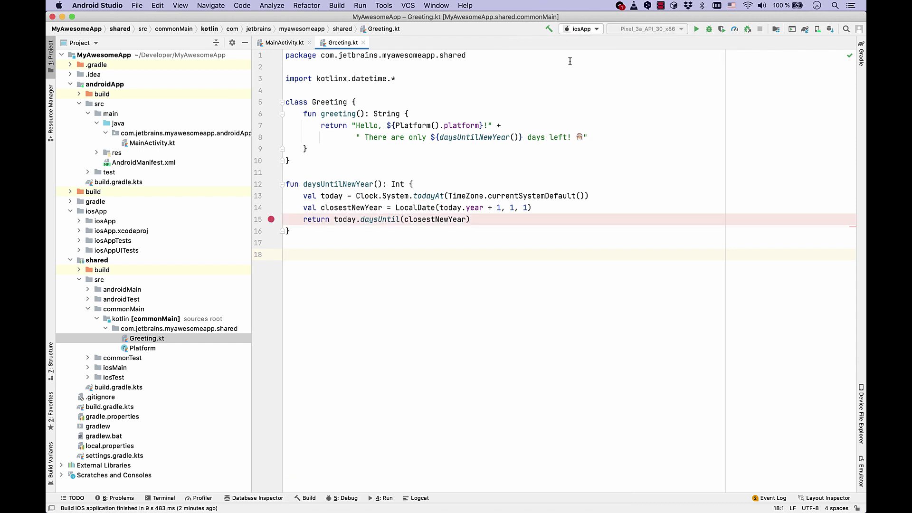
{"action": "key", "text": "ctrl+d"}
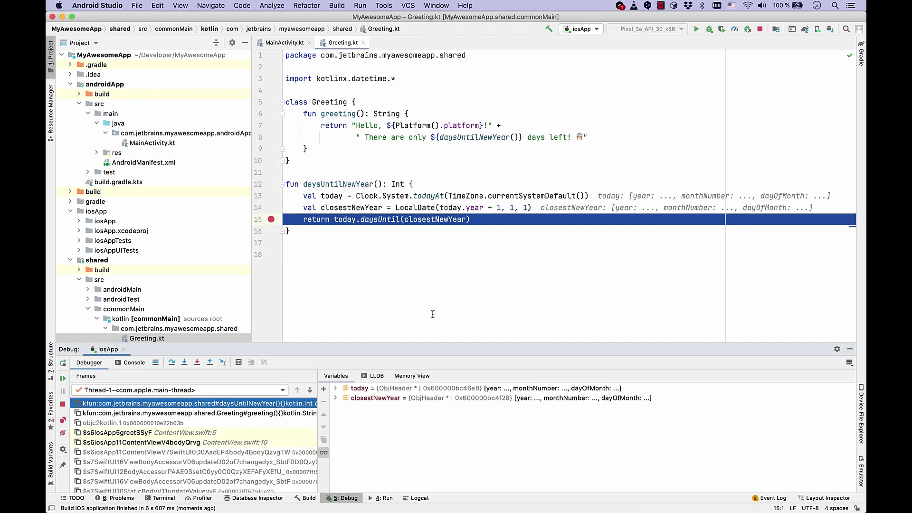
Expand closestNewYear in Variables to show its year value 2022
{"action": "left_click", "coordinate": [418, 400]}
{"action": "key", "text": "Right"}
{"action": "key", "text": "Down"}
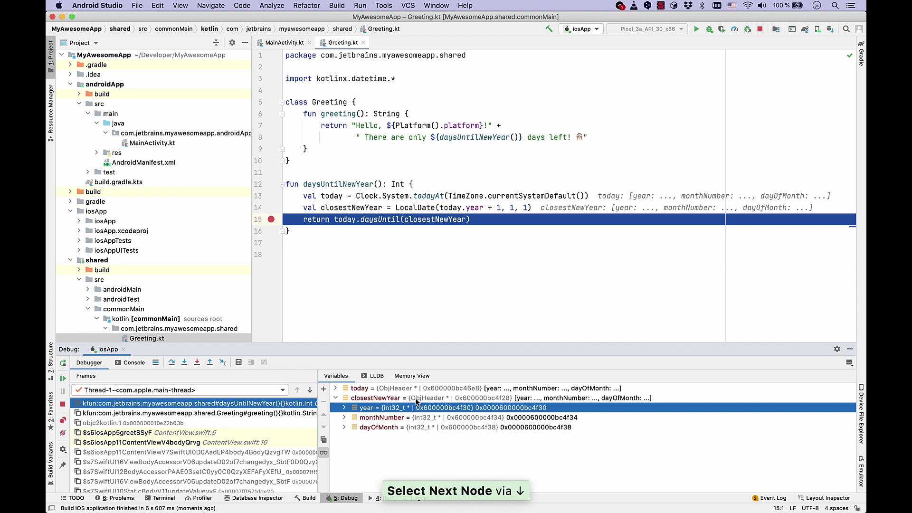
{"action": "key", "text": "Right"}
{"action": "key", "text": "Down"}
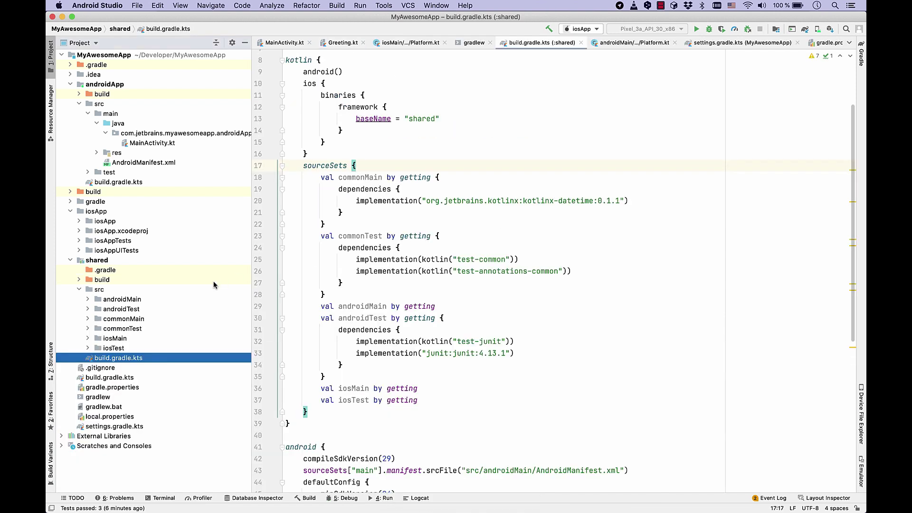
Open the Android greeting test file from the androidTest folder
{"action": "double_click", "coordinate": [121, 308]}
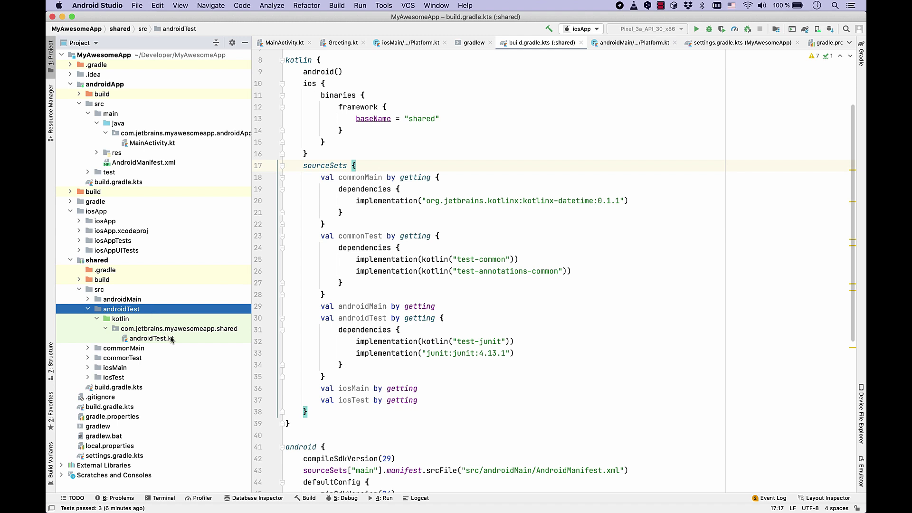
{"action": "double_click", "coordinate": [187, 338]}
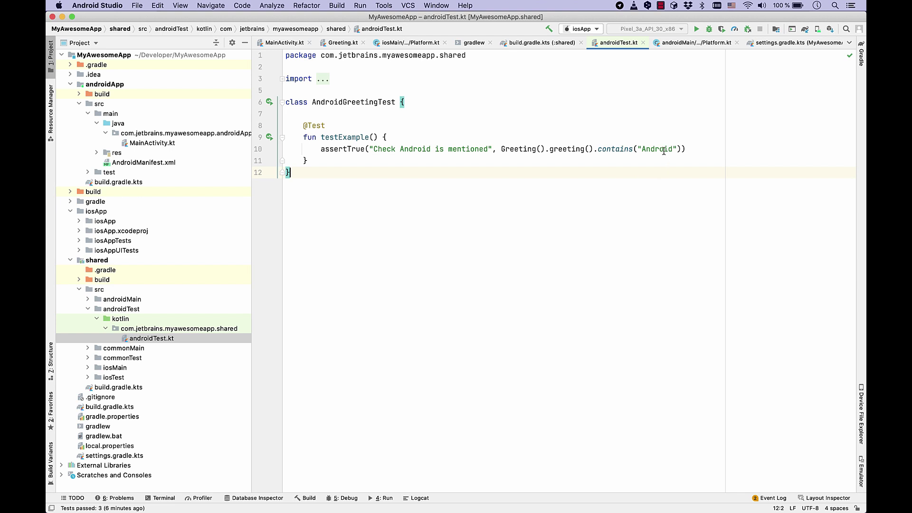
{"action": "left_click", "coordinate": [642, 177]}
Open IosGreetingTest from iosTest, dismiss its run menu, and show the Gradle tasks
{"action": "double_click", "coordinate": [114, 377]}
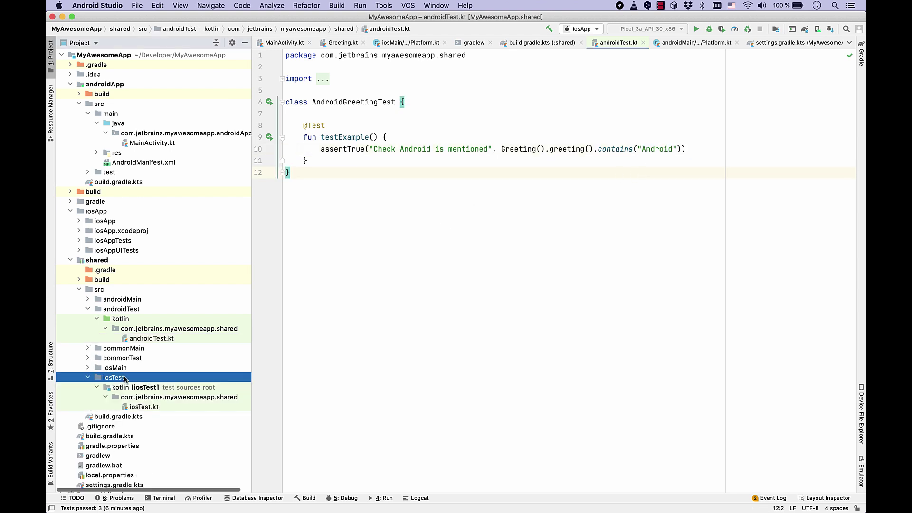
{"action": "double_click", "coordinate": [144, 407]}
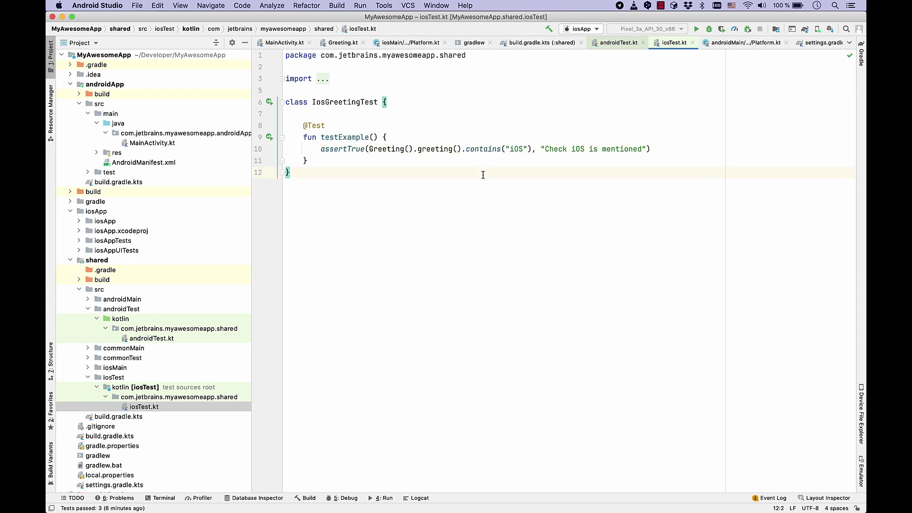
{"action": "left_click", "coordinate": [269, 138]}
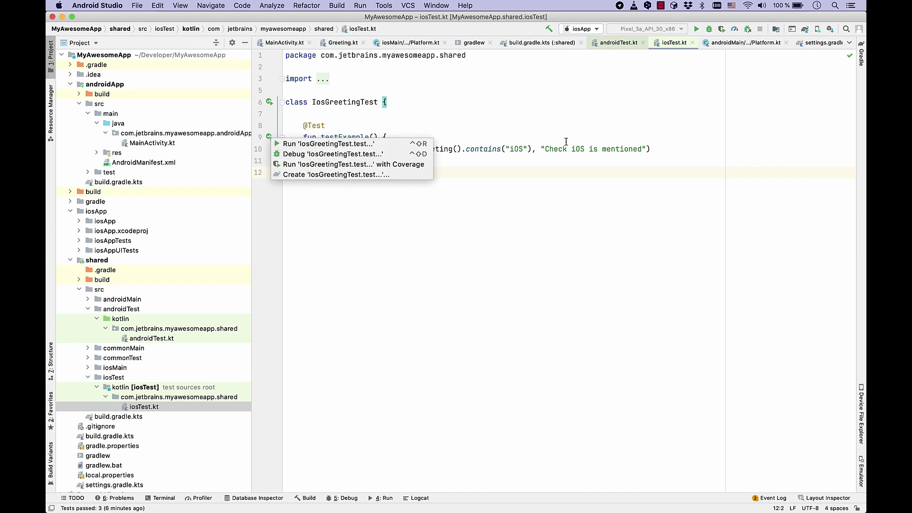
{"action": "left_click", "coordinate": [682, 114]}
{"action": "left_click", "coordinate": [861, 54]}
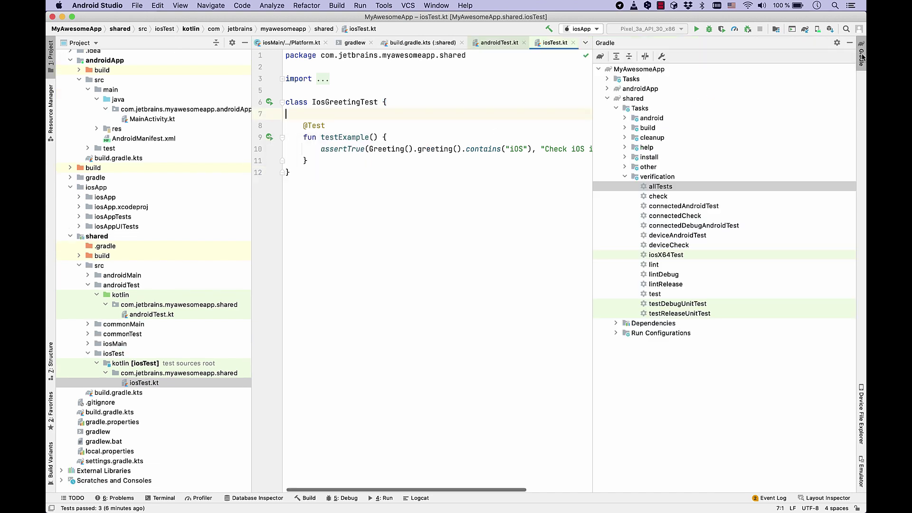
Run the shared module's verification check task from the Gradle tool window
{"action": "double_click", "coordinate": [657, 196]}
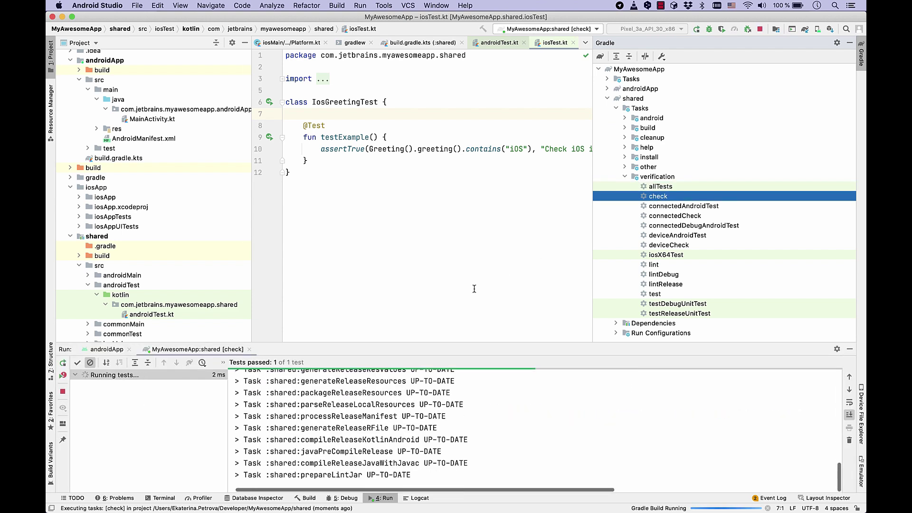